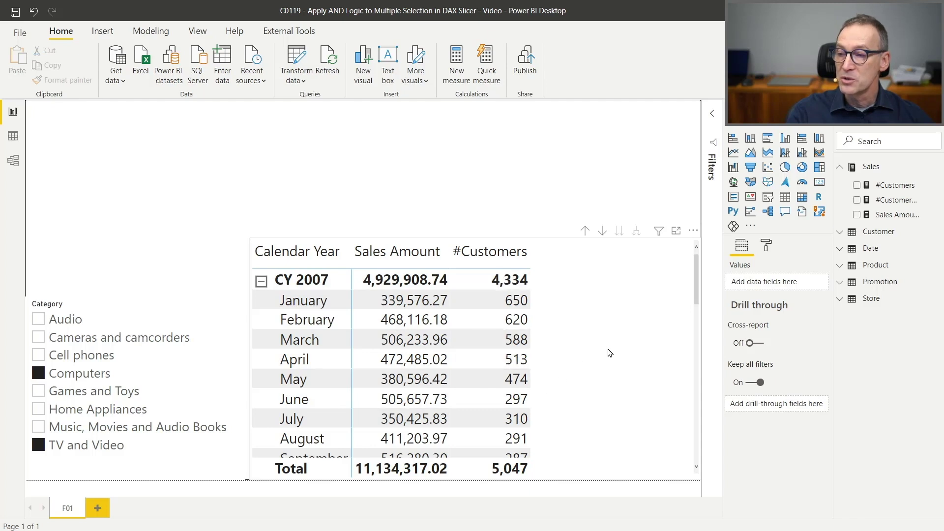
Select the matrix to bring up the #Customers measure defined as DISTINCTCOUNT ( Sales[CustomerKey] ).
click(543, 389)
Review and close the #Customers definition, then filter Category to Computers and TV and Video.
click(906, 185)
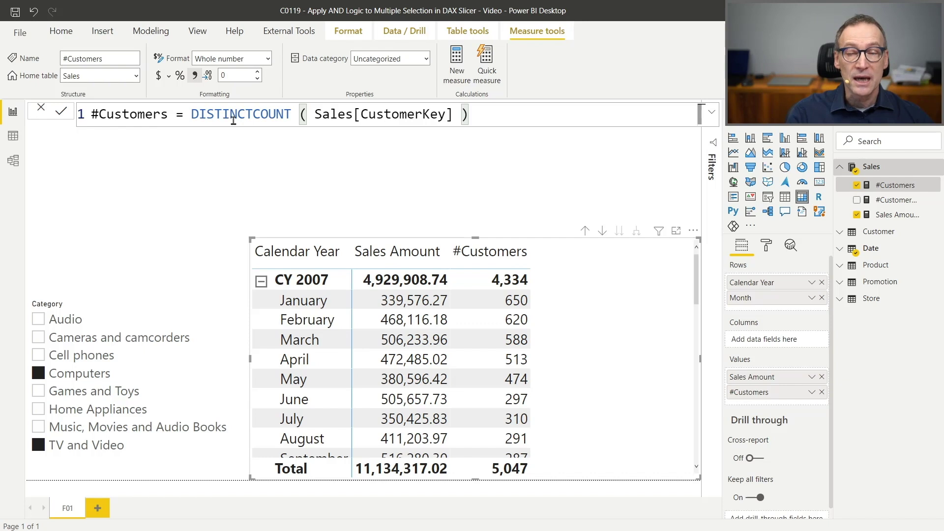
click(441, 164)
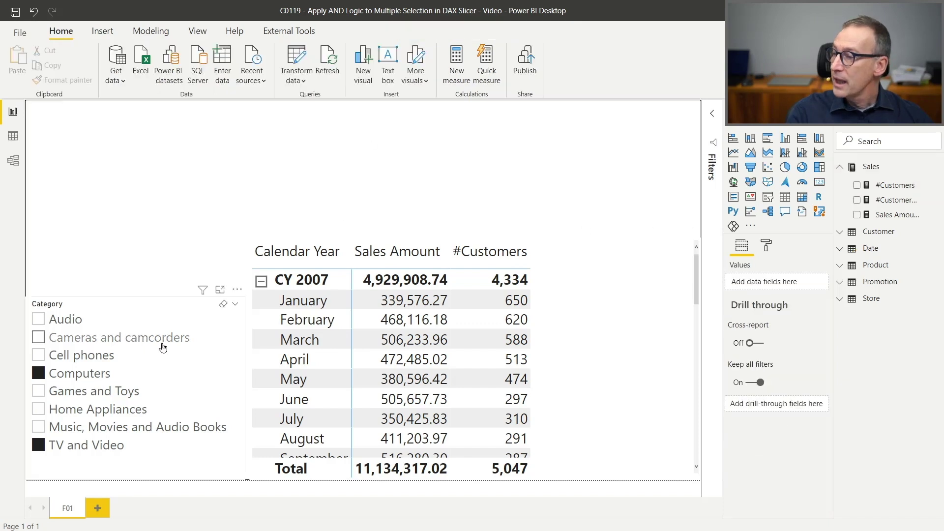
click(112, 377)
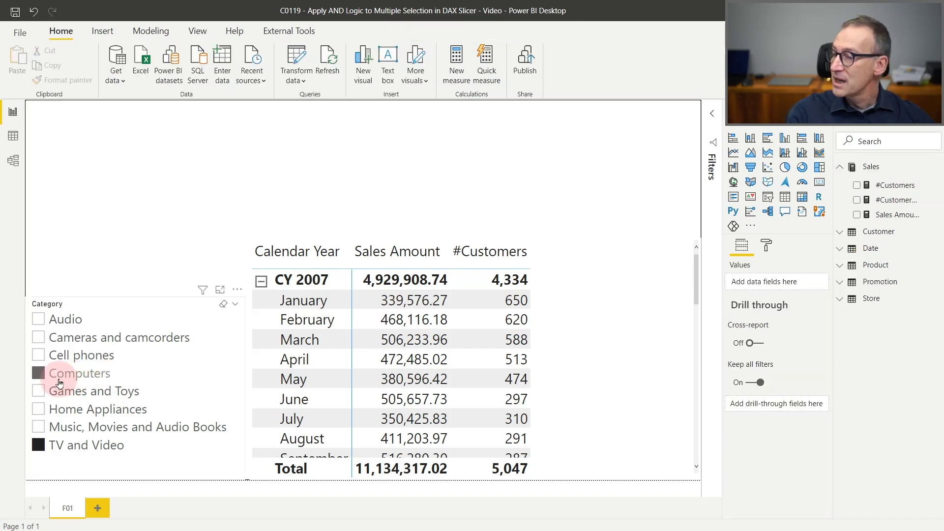
click(61, 439)
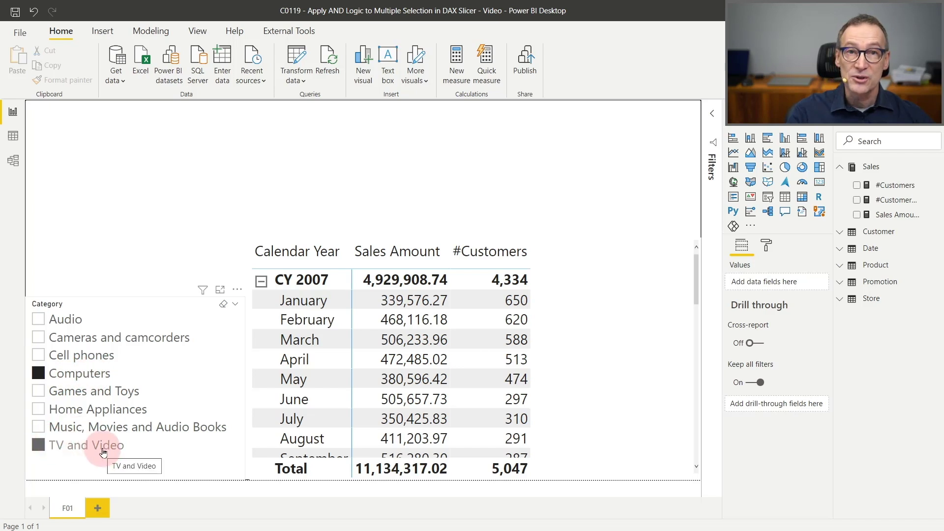
click(118, 415)
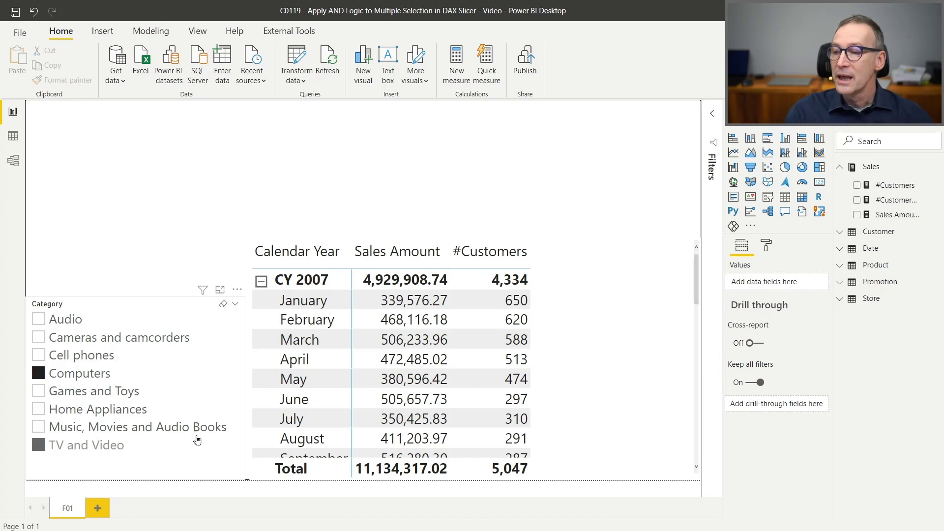
ctrl+click(113, 447)
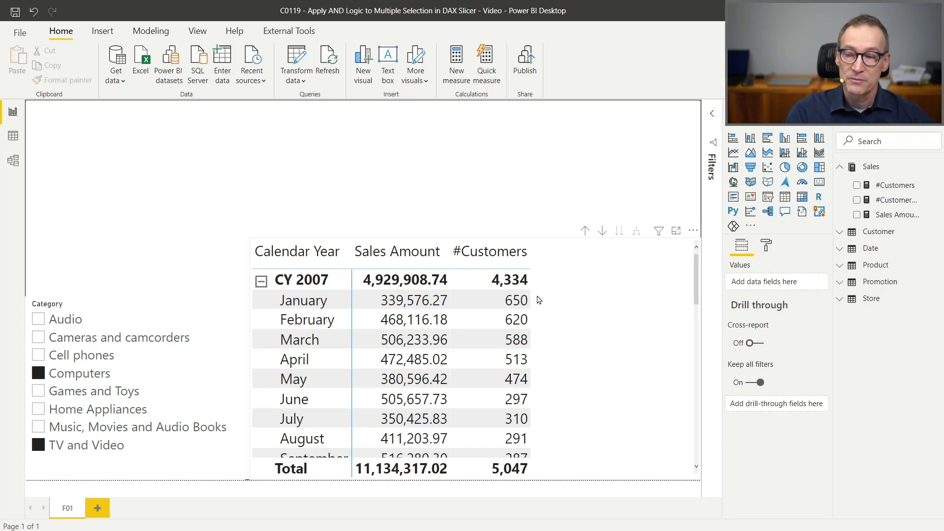
Add #Customers all cat to the matrix values and compare by toggling Computers and TV and Video.
click(591, 294)
drag(885, 206, 640, 330)
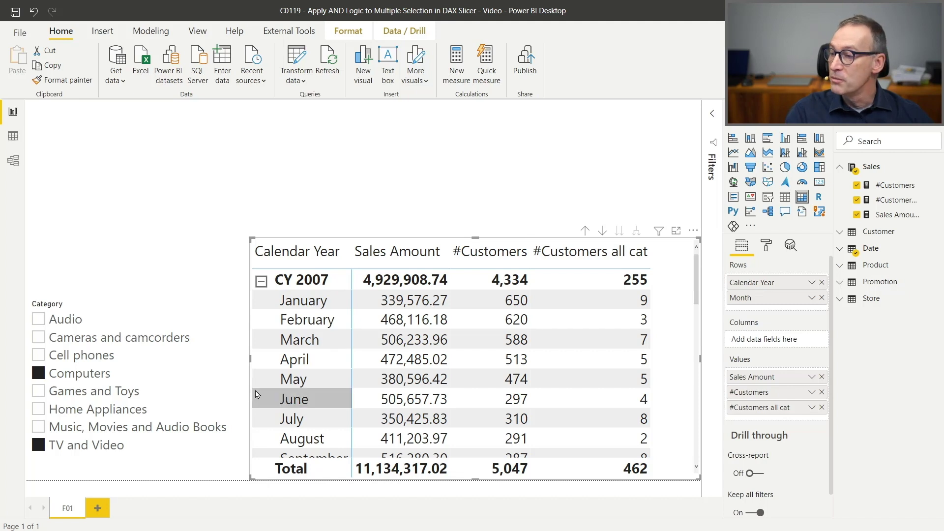
click(89, 379)
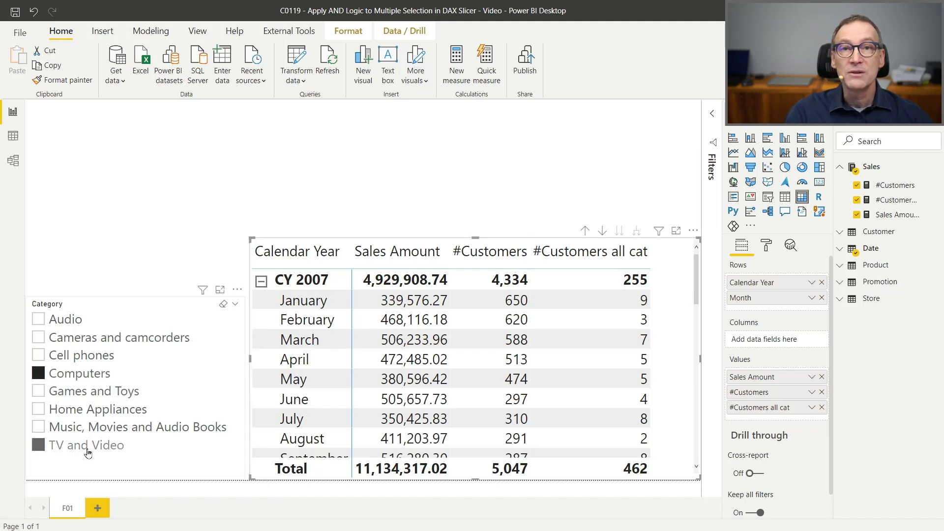
click(89, 444)
ctrl+click(91, 373)
ctrl+click(90, 445)
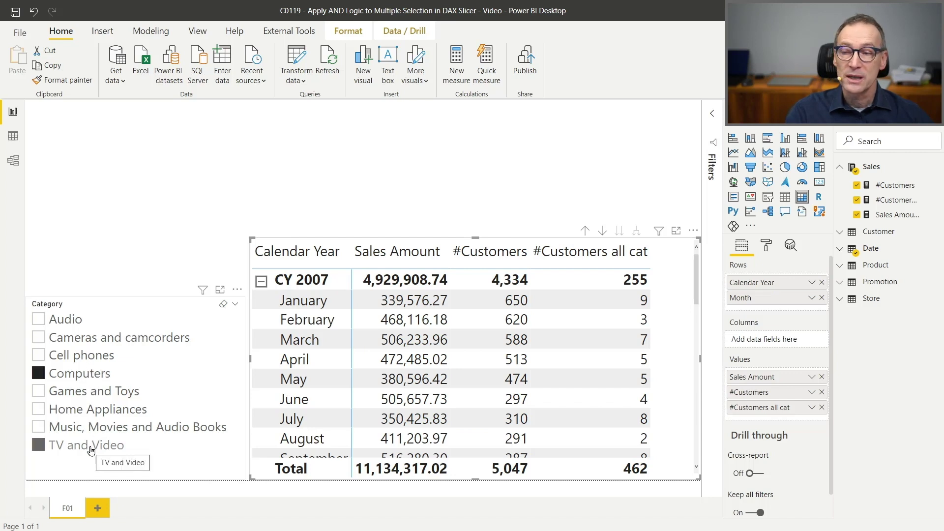
ctrl+click(99, 445)
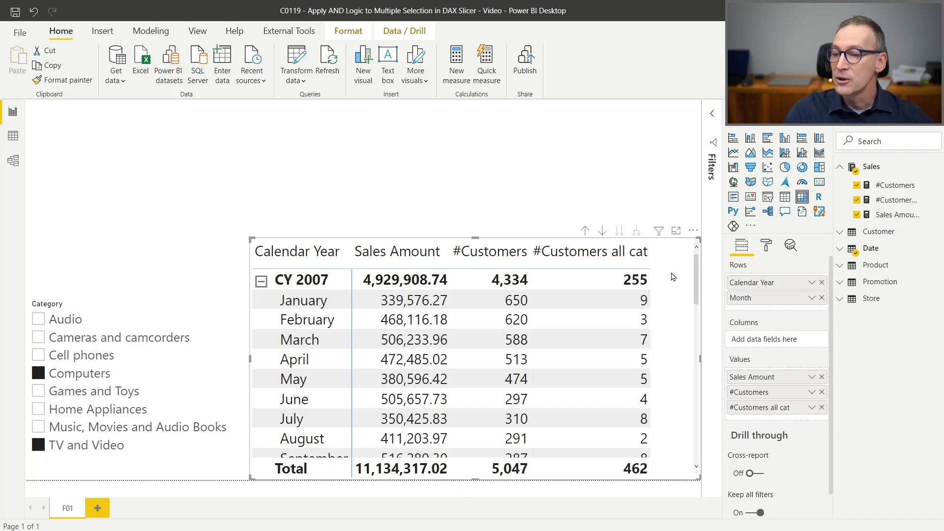
Remove #Customers all cat from the matrix and delete the measure from the Sales table.
click(858, 202)
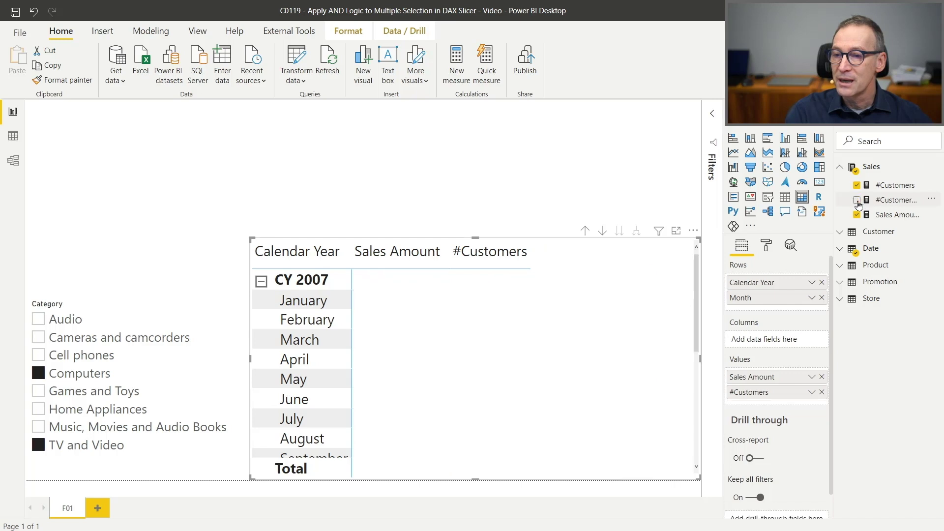
right_click(881, 201)
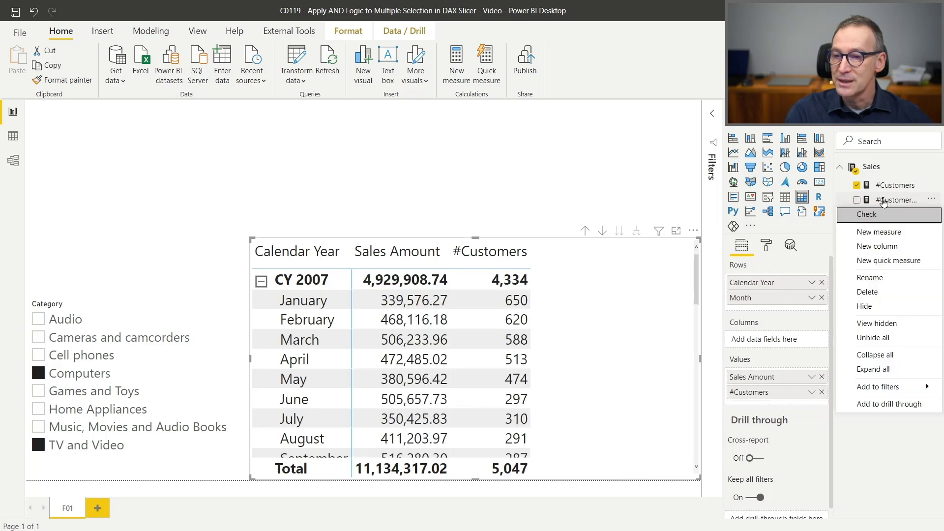
click(882, 293)
click(544, 290)
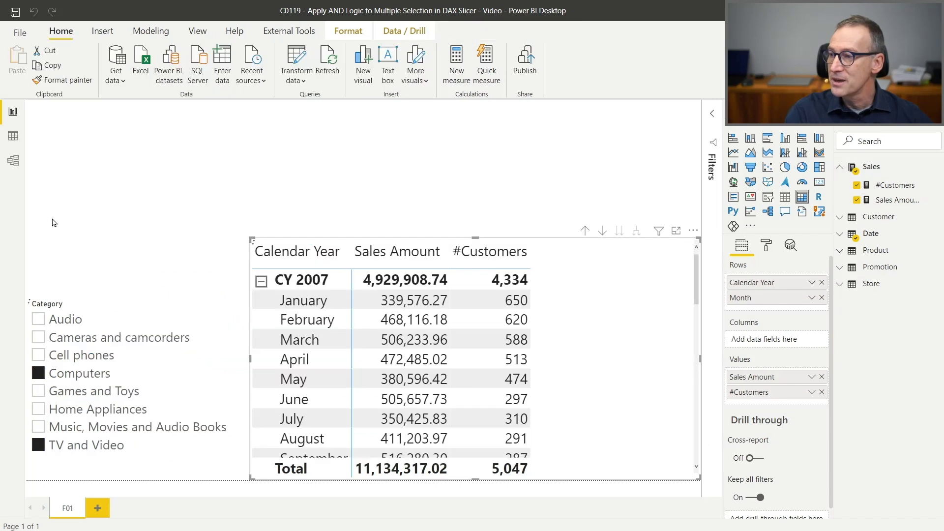
click(337, 187)
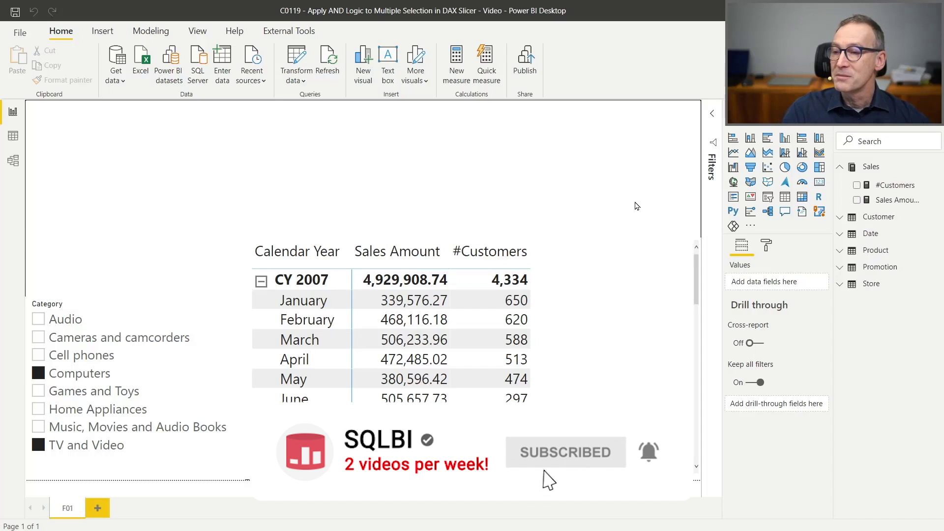
Create Sales measure #Customers All Cat with VAR NumOfSelectedCategories = COUNTROWS ( VALUES ( 'Product'[Category] ) ).
right_click(893, 170)
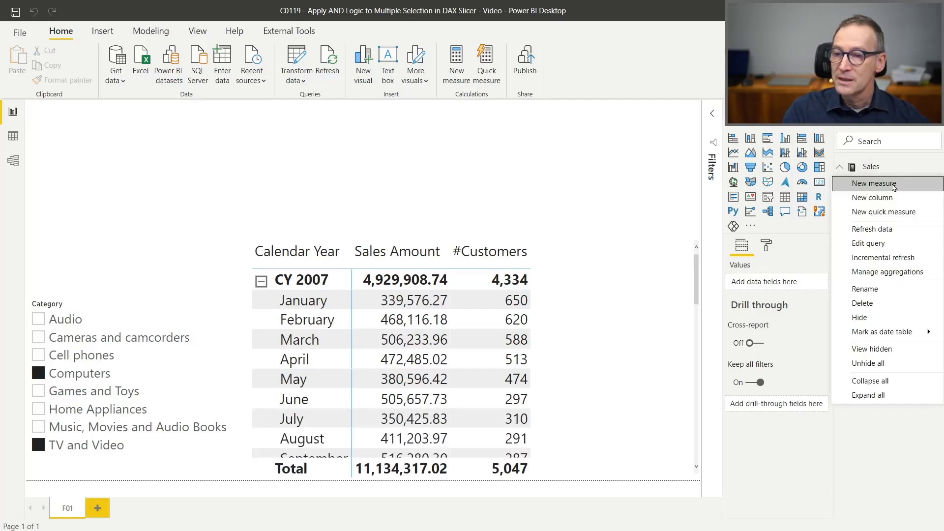
click(894, 186)
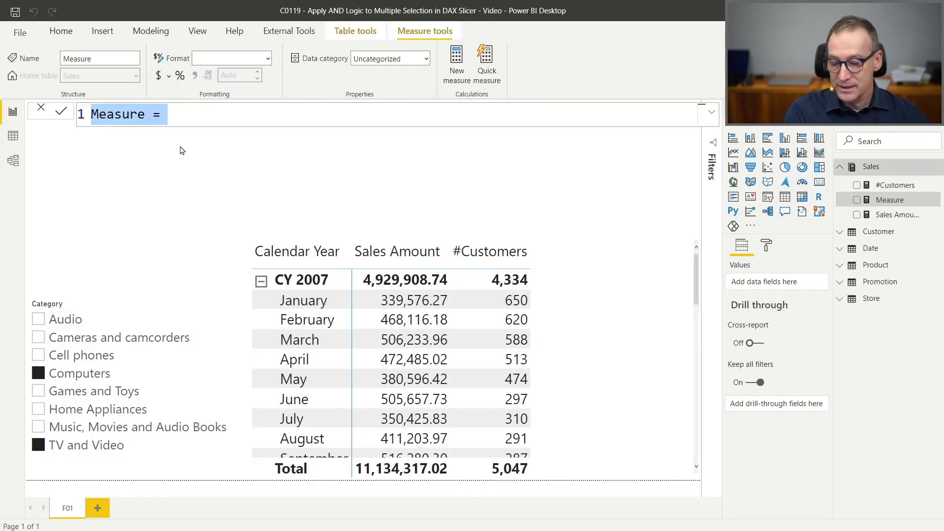
text(S)
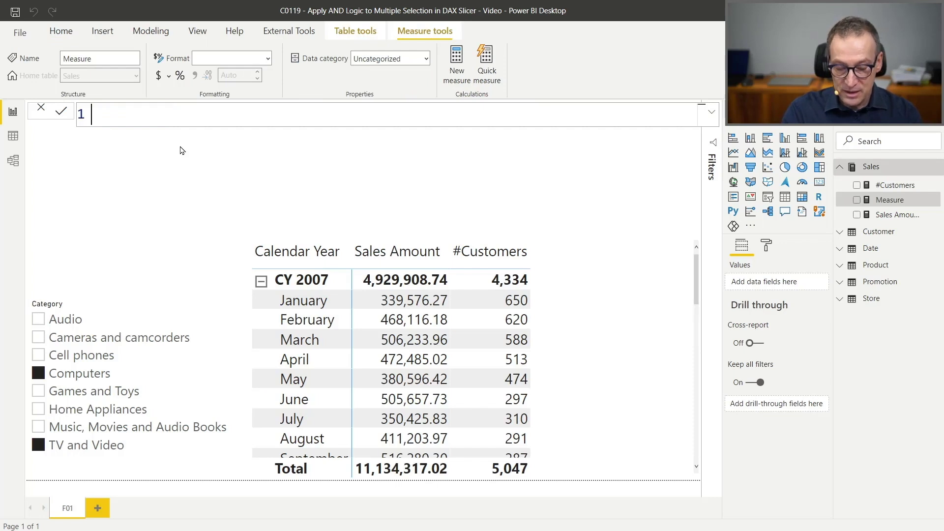
text(Customers)
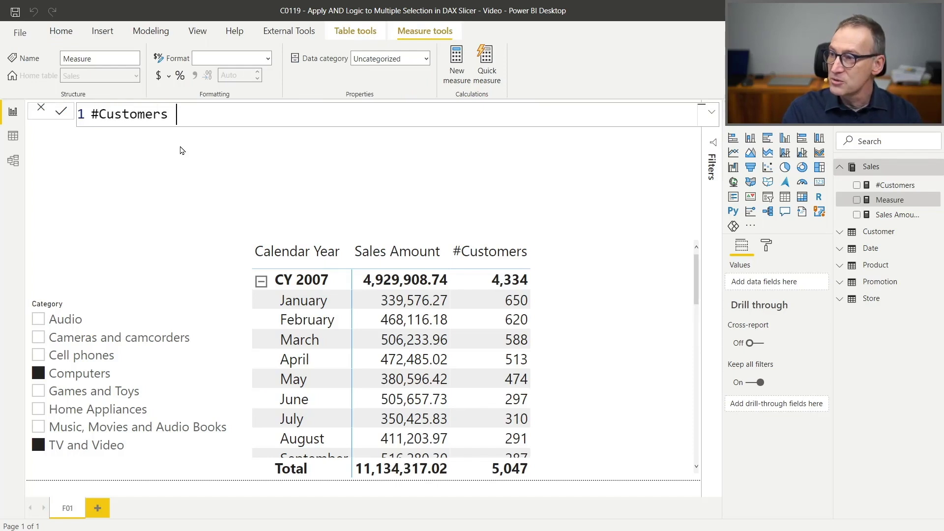
text( All Cat =)
key(shift+Return)
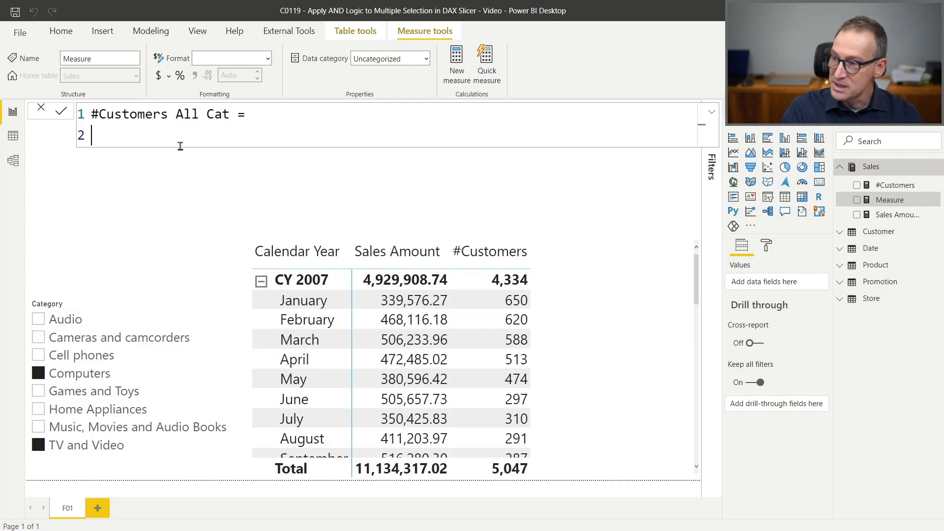
text(VAR )
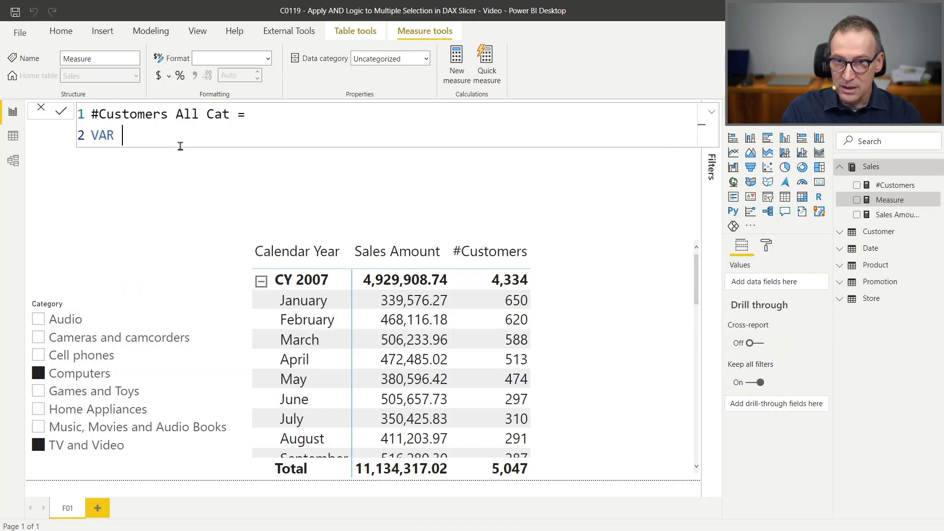
text(NumOfSelectedCateogories)
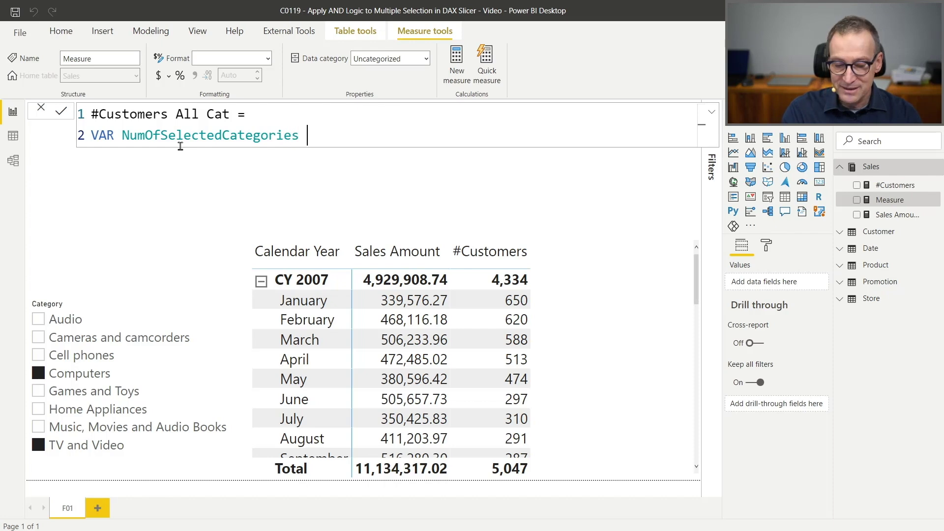
text(= COU)
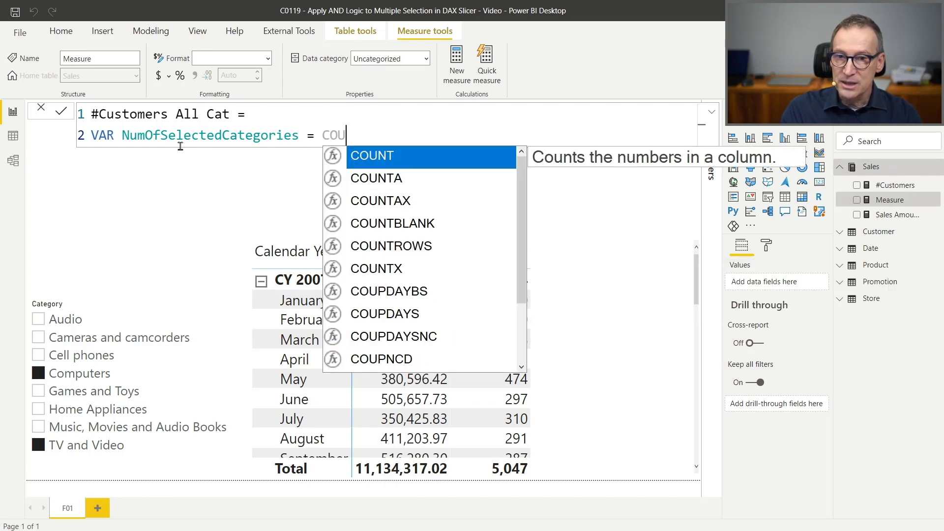
text(NTROWS ( VALUES ( Pro)
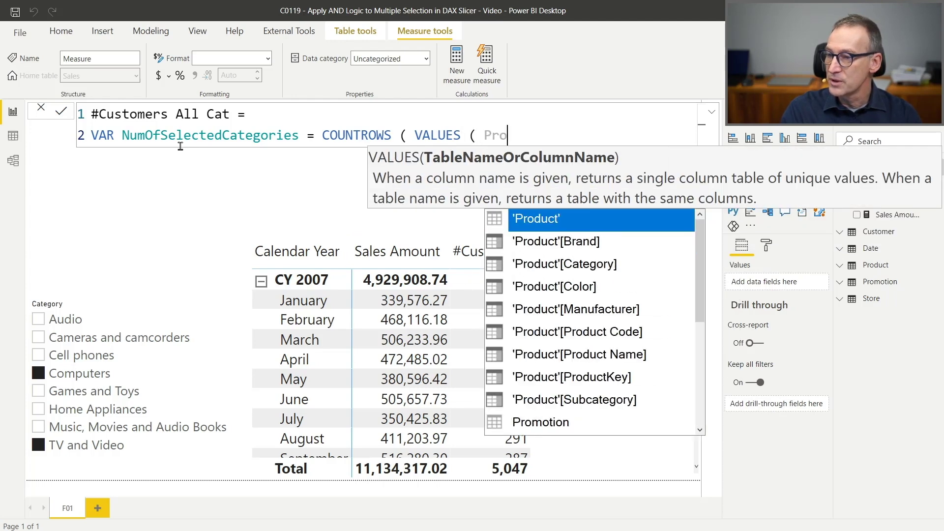
key(Down)
key(Down)
key(Tab)
text() ))
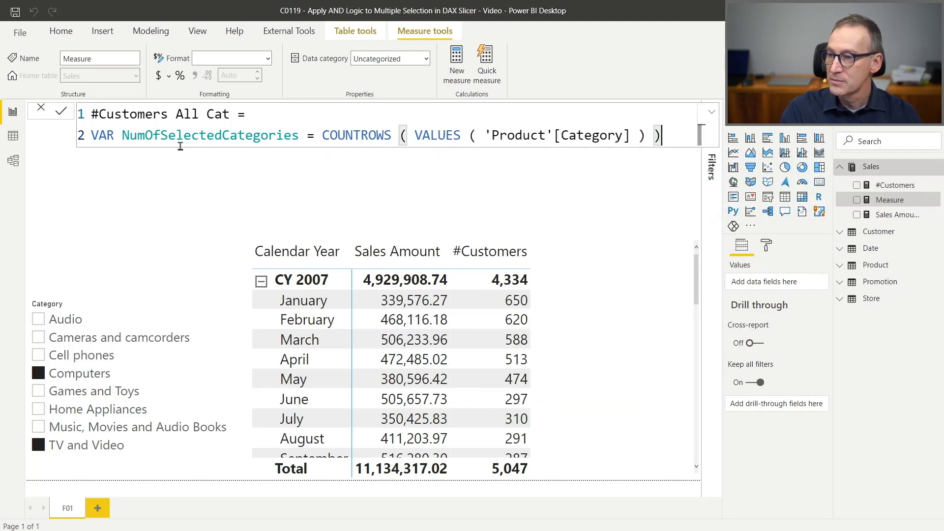
scroll(274, 128, down, 1)
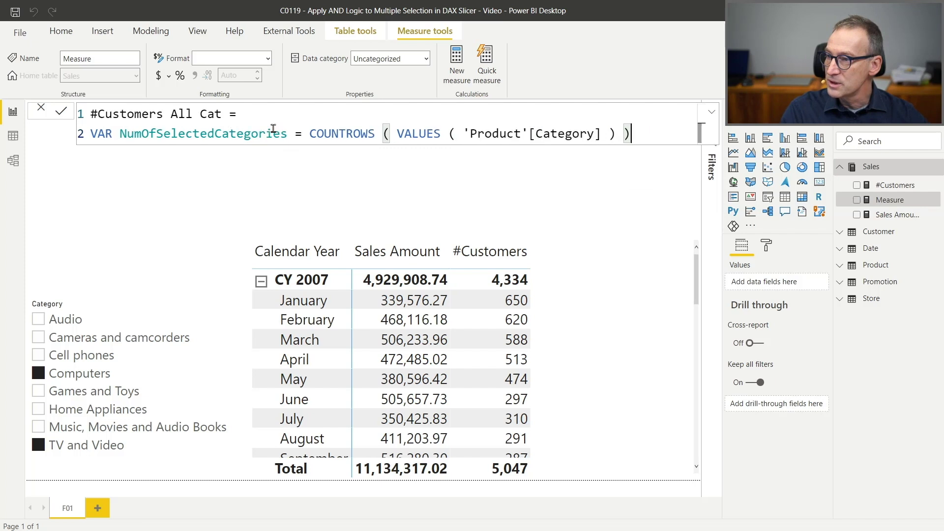
scroll(273, 128, down, 1)
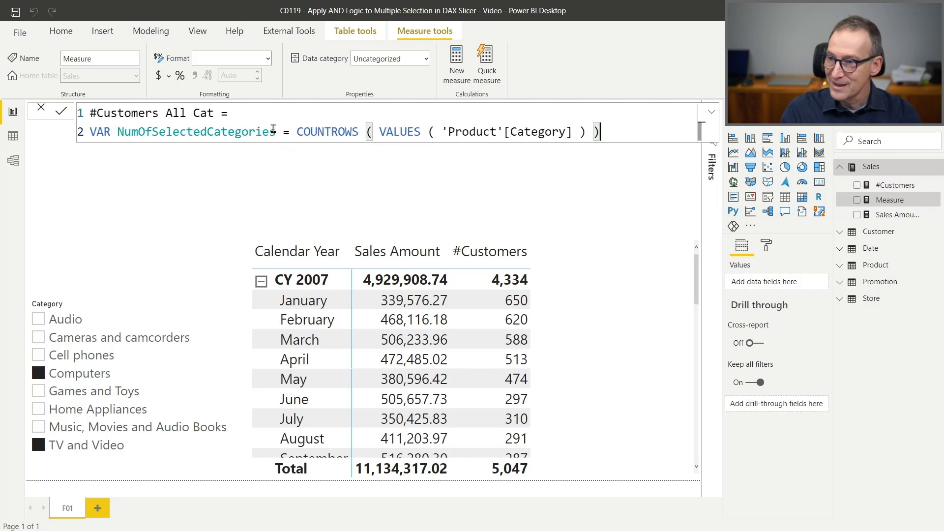
Add RETURN NumOfSelectedCategories as the measure's result and commit it.
key(shift+Return)
key(shift+Return)
key(shift+Return)
text(RETURN)
double_click(274, 129)
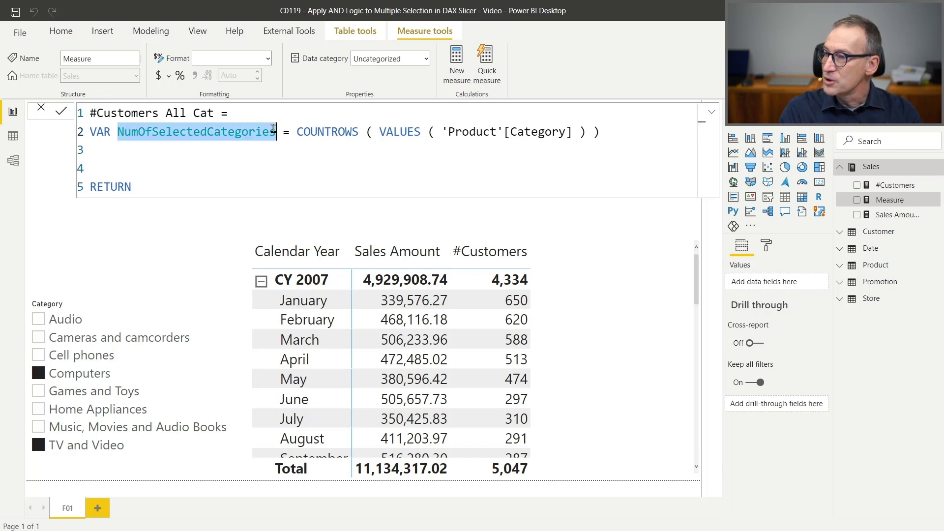
key(ctrl+c)
key(ctrl+End)
key(shift+Return)
key(ctrl+v)
key(Home)
key(Tab)
key(Tab)
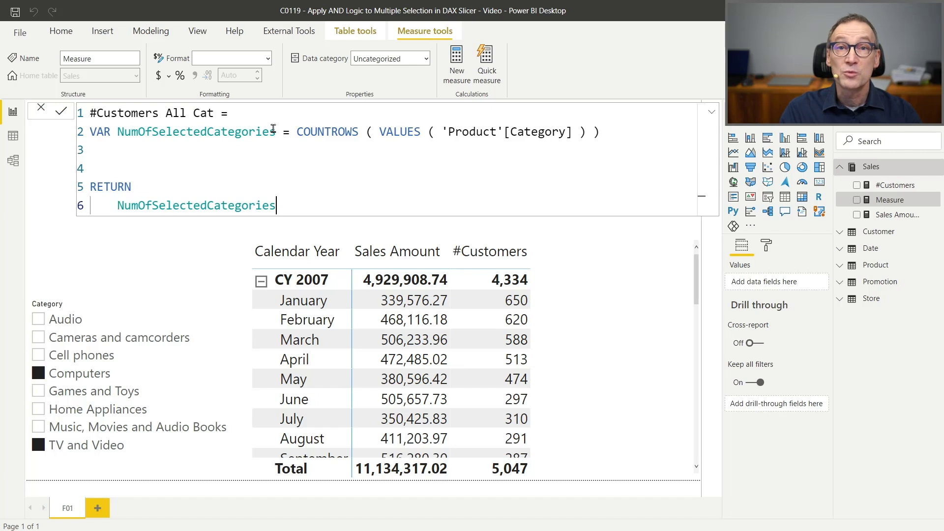
key(Up)
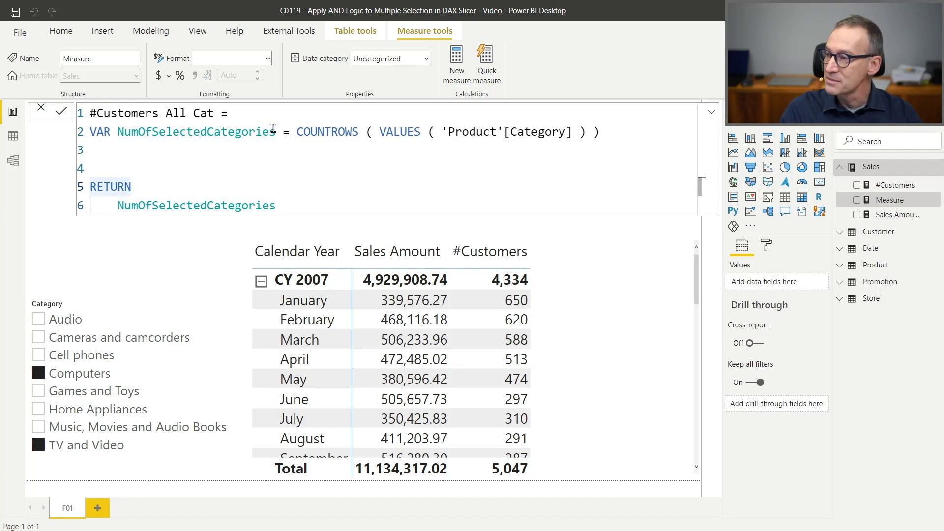
key(Return)
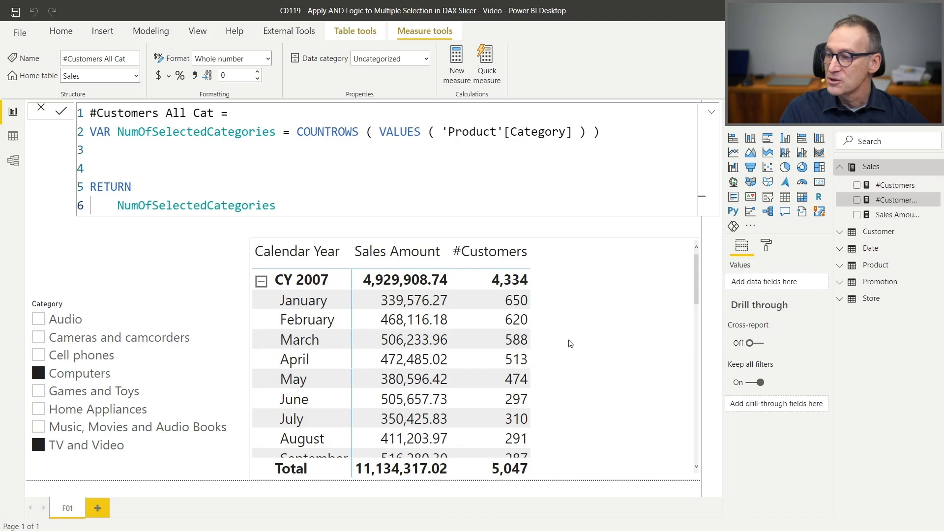
Reselect Computers, add #Customers All Cat to the matrix showing 2, then view the model diagram.
ctrl+click(72, 377)
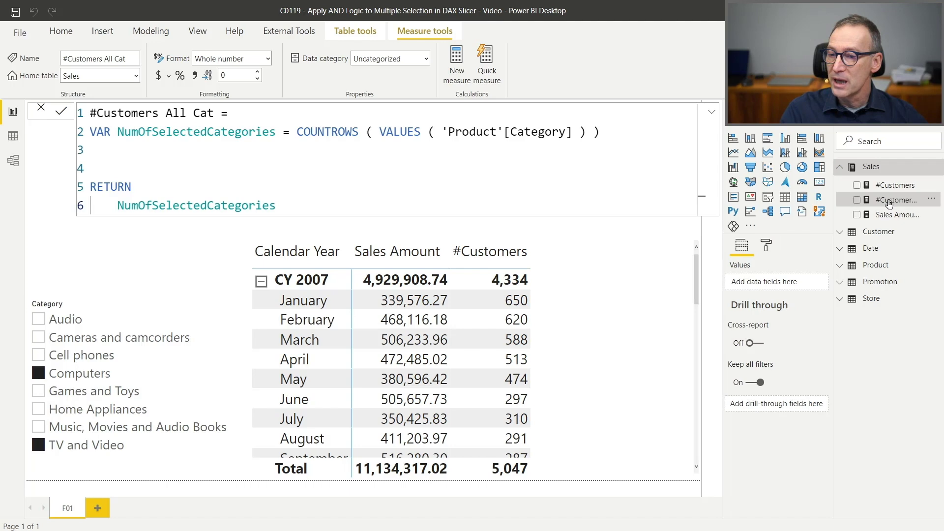
drag(868, 217, 592, 312)
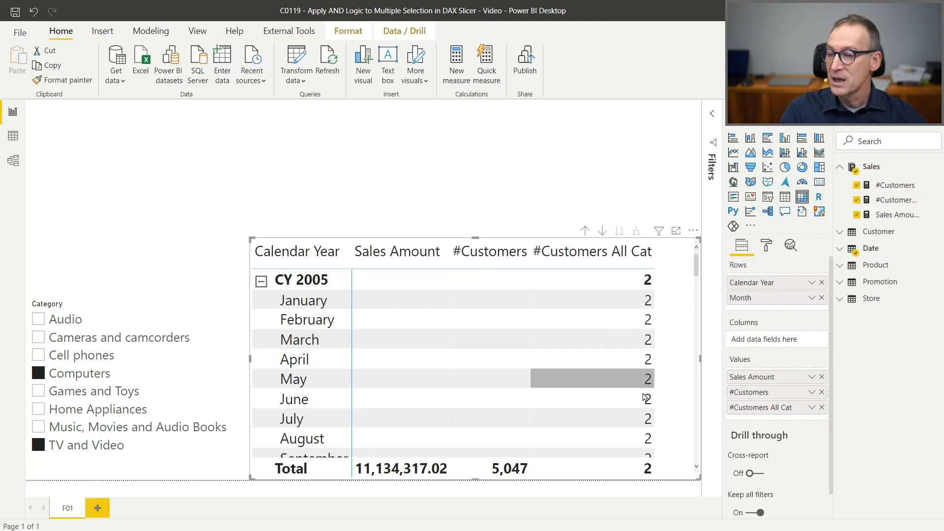
click(885, 200)
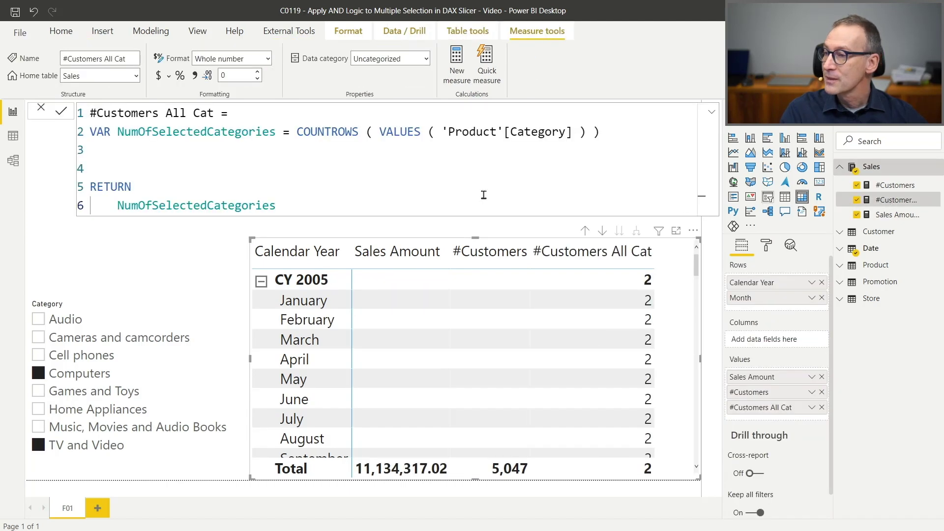
click(106, 147)
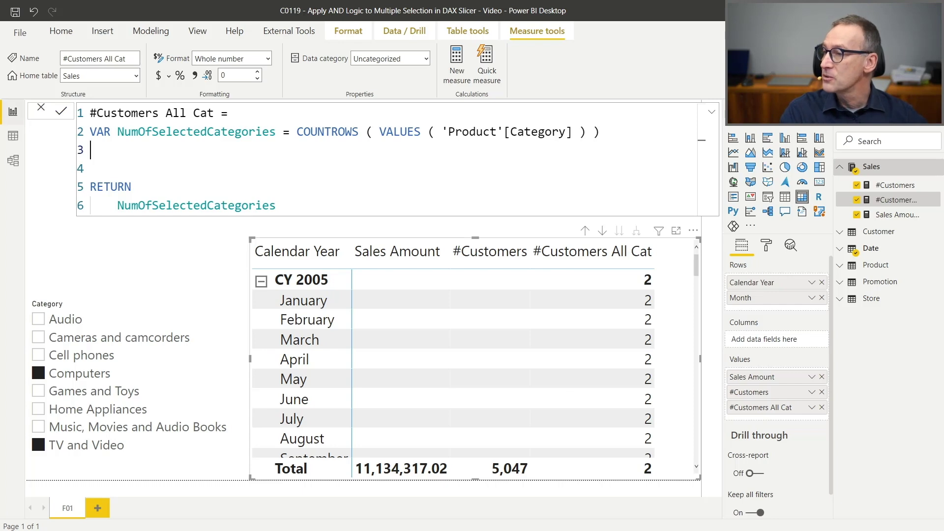
click(15, 162)
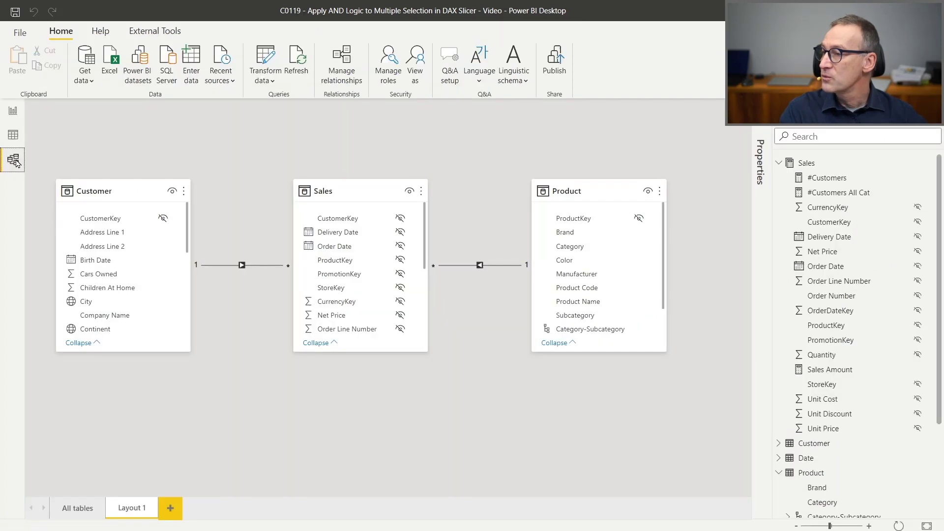
click(139, 192)
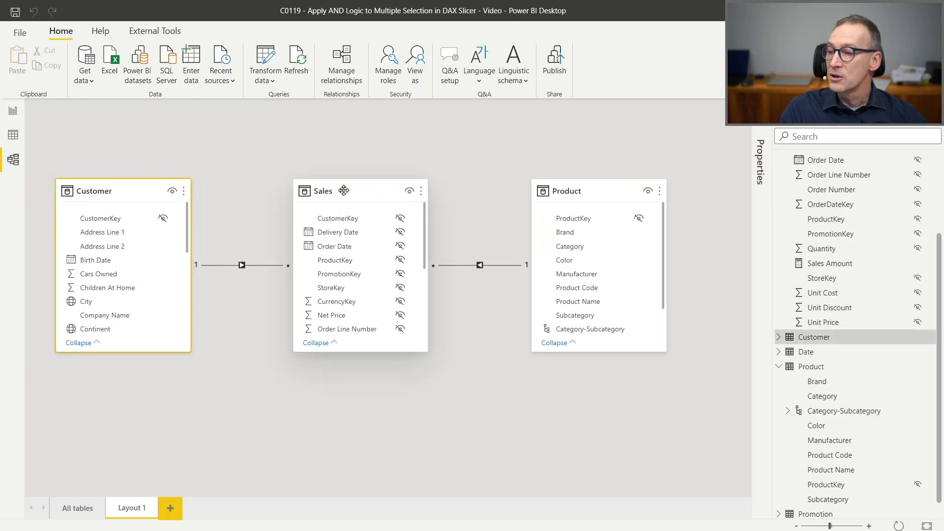
click(619, 192)
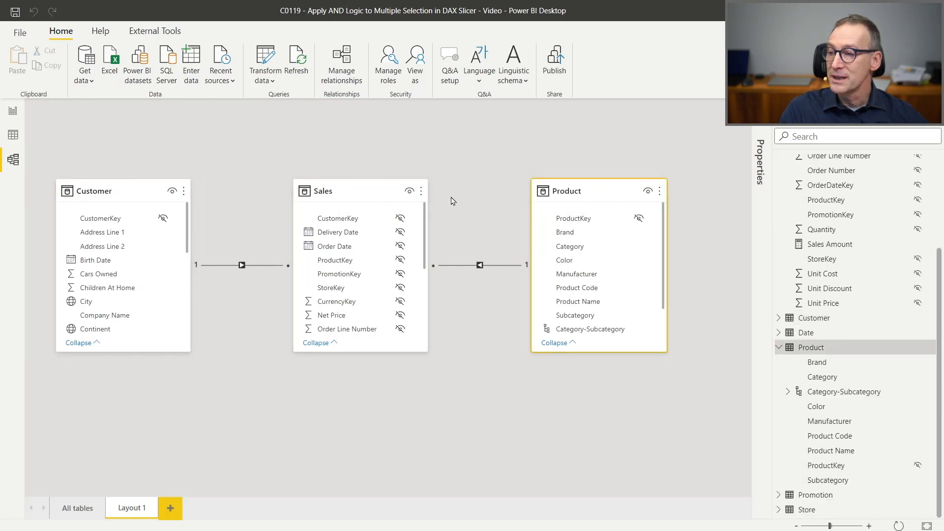
click(353, 193)
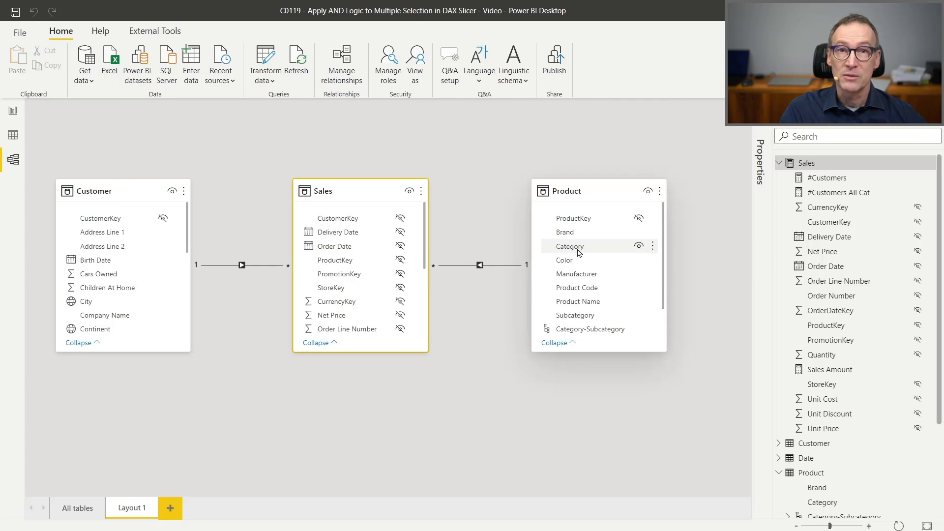
Back in Report view, begin VAR CustomersAndCategories = SUMMARIZE ( Sales, on line 3.
click(15, 136)
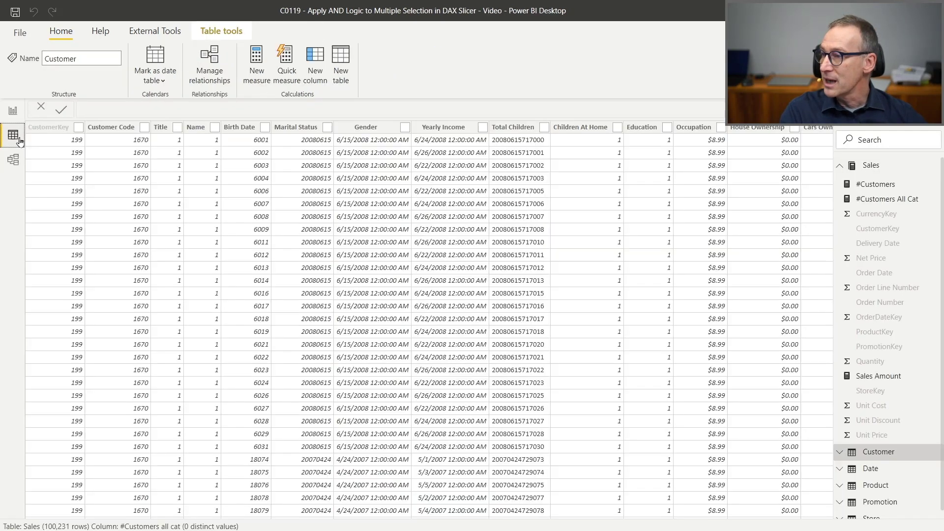
click(13, 111)
click(132, 147)
text(VAR )
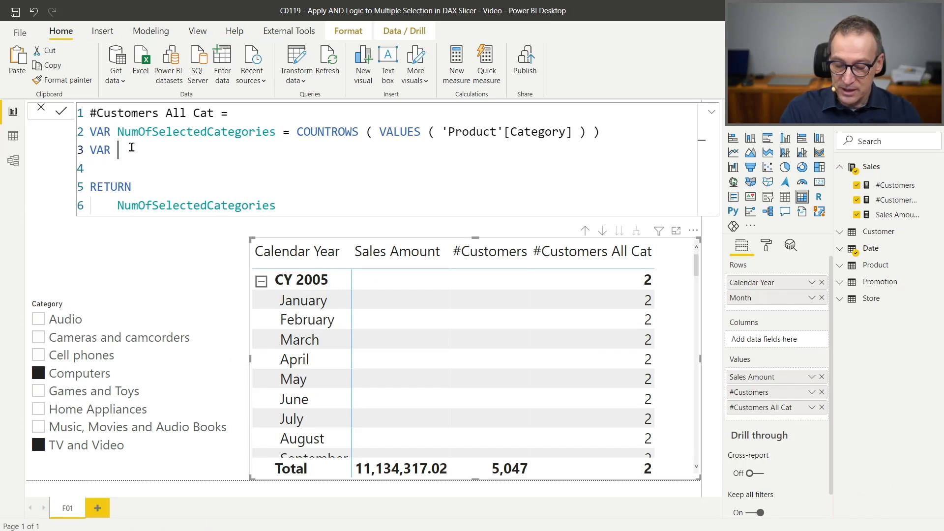
text(CustomersAndCategories =)
key(Return)
text(SUMMA)
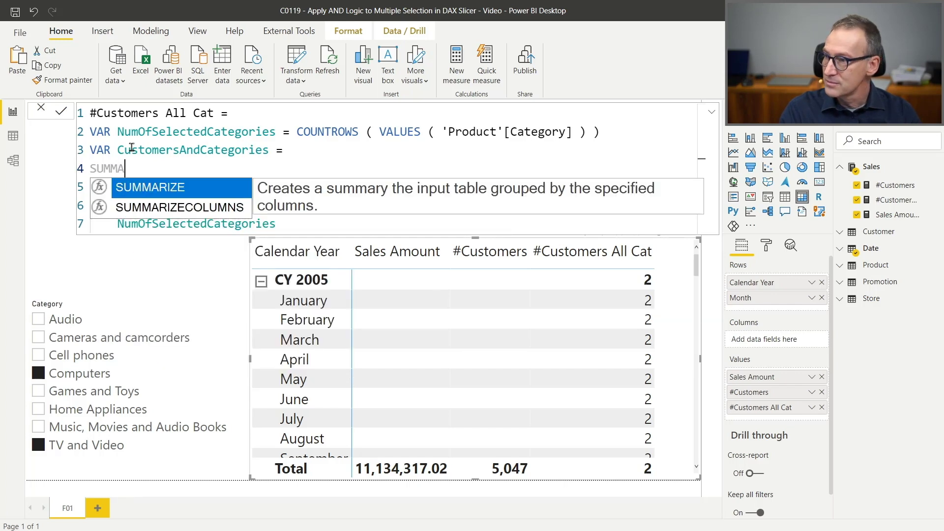
key(Tab)
key(BackSpace)
text(()
key(shift+Return)
key(Tab)
text(Sales)
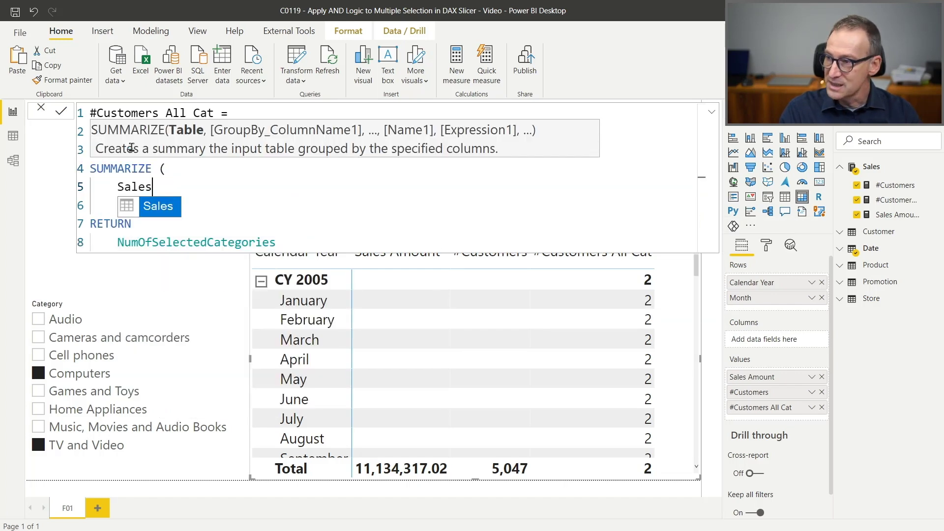
text(,)
Add Sales[CustomerKey] as a grouping column and tidy the SUMMARIZE arguments onto one line.
key(shift+Return)
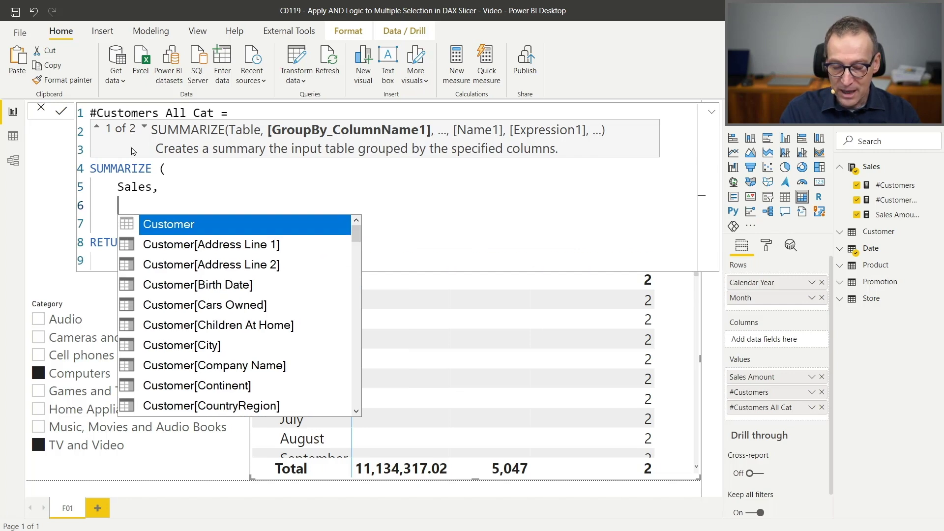
text(Sales[)
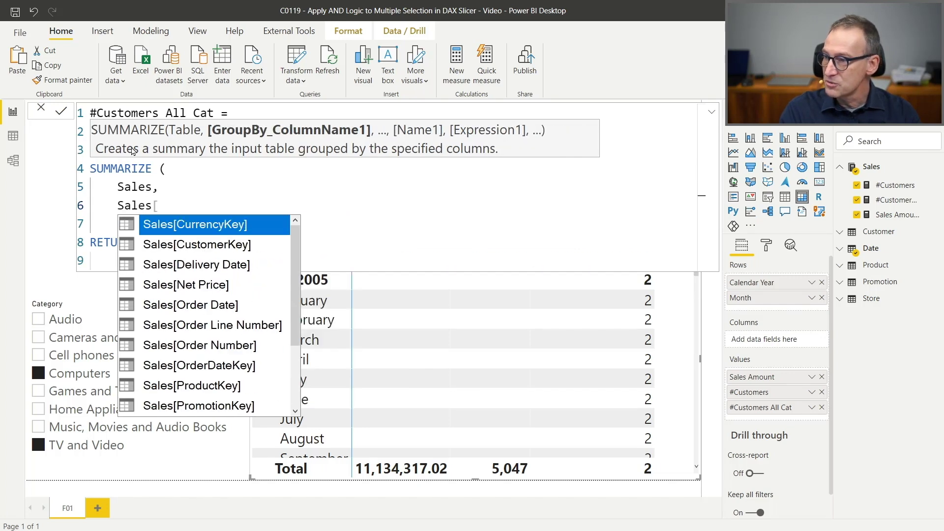
key(Down)
key(Tab)
text(,)
key(shift+Return)
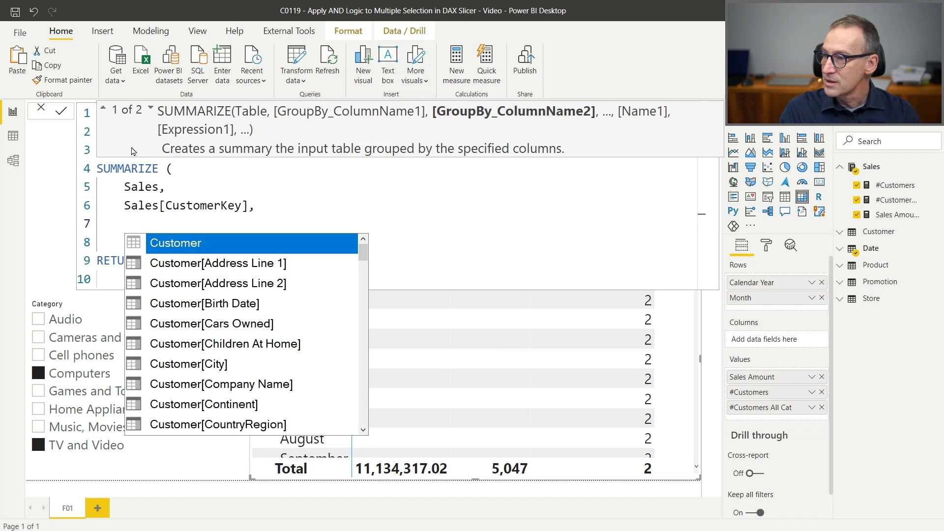
key(Escape)
key(Up)
key(Up)
key(Up)
key(End)
key(Delete)
key(ctrl+shift+Right)
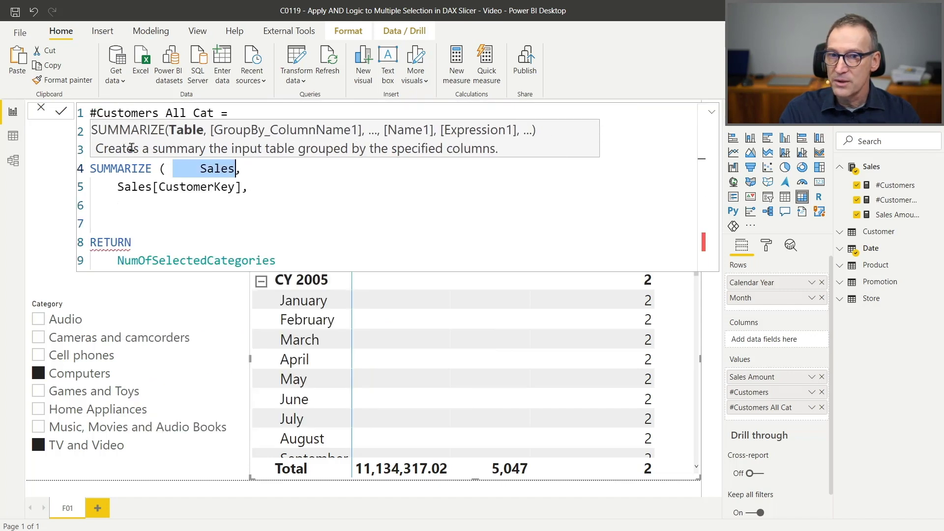
key(ctrl+shift+Left)
key(Delete)
key(End)
key(Delete)
key(ctrl+shift+Right)
key(ctrl+shift+Left)
key(Delete)
key(End)
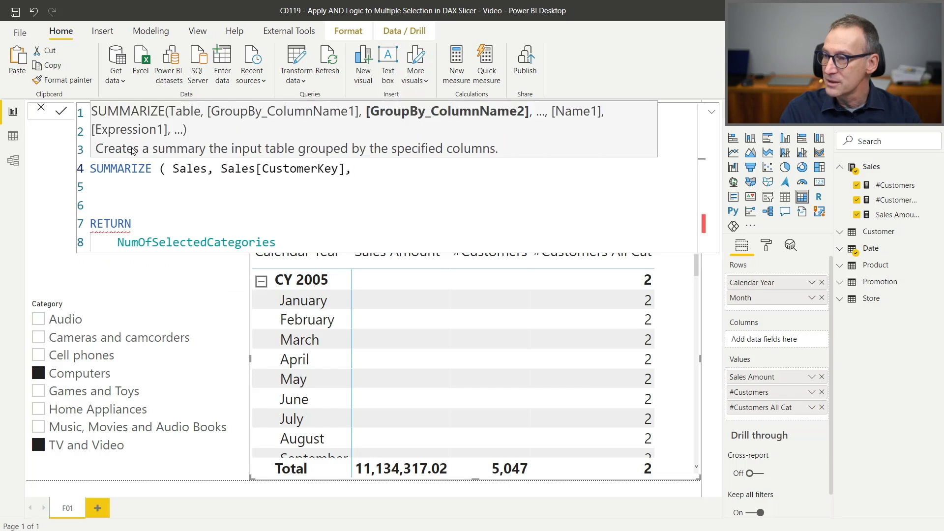
key(Delete)
key(BackSpace)
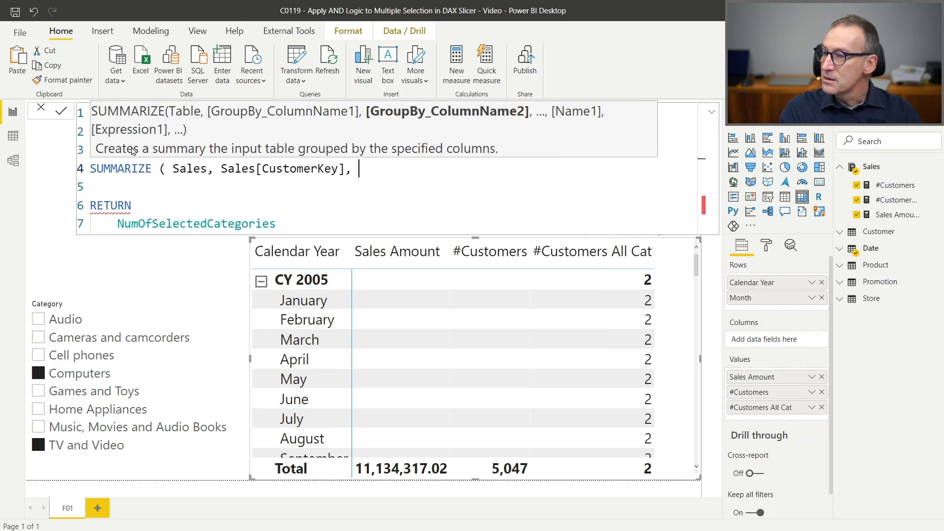
Add 'Product'[Category] as the second grouping column and close the SUMMARIZE call.
text('Pro)
key(Down)
key(Down)
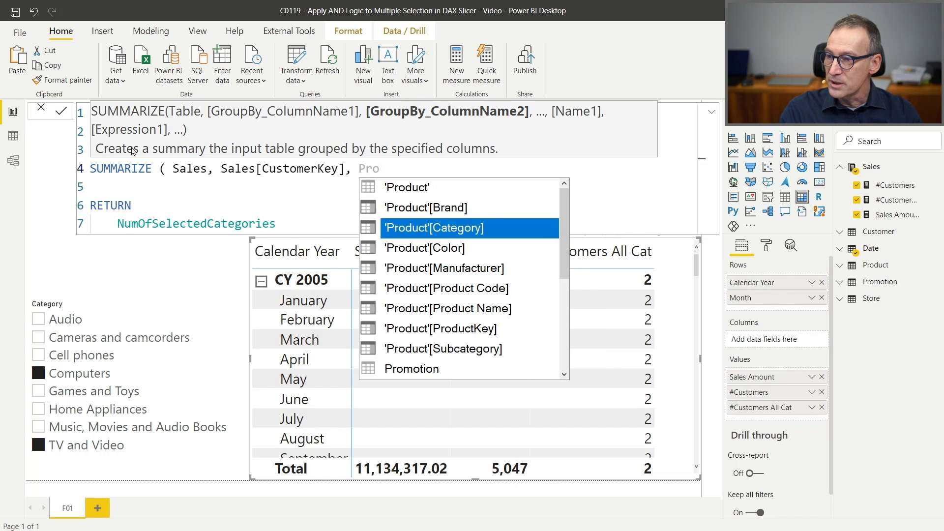
key(Tab)
text())
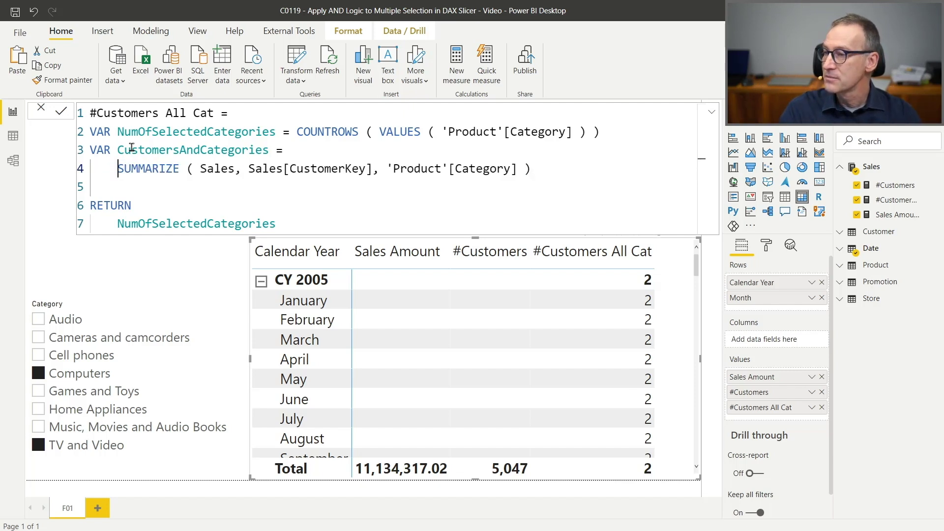
Return COUNTROWS ( CustomersAndCategories ) and commit, giving 4589 for CY 2007 and 5509 total.
key(Down)
key(Down)
key(Down)
key(shift+End)
text(COU)
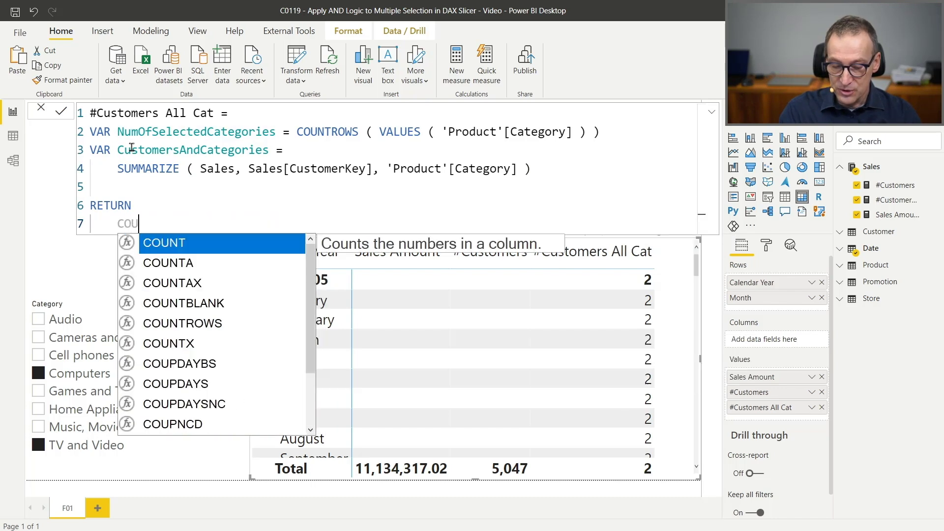
text(NTROWS ( Cus)
key(Down)
key(Tab)
text())
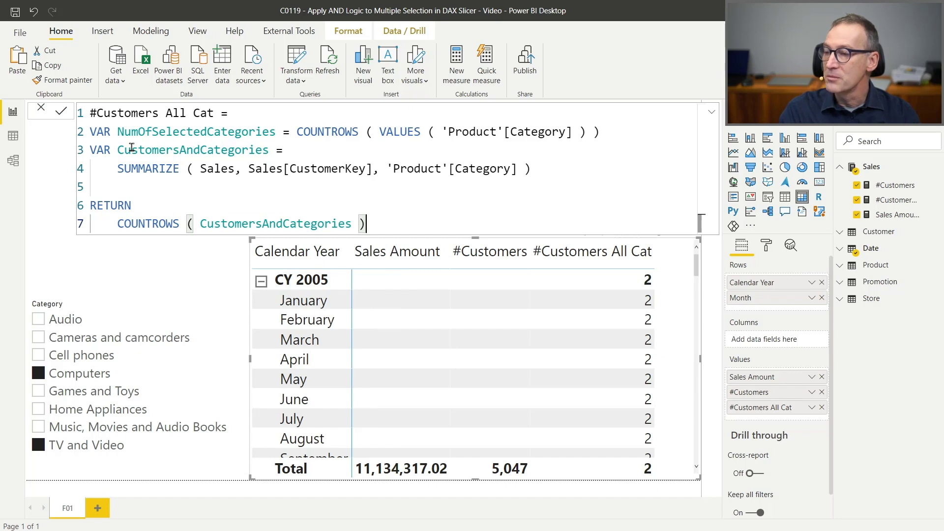
key(Return)
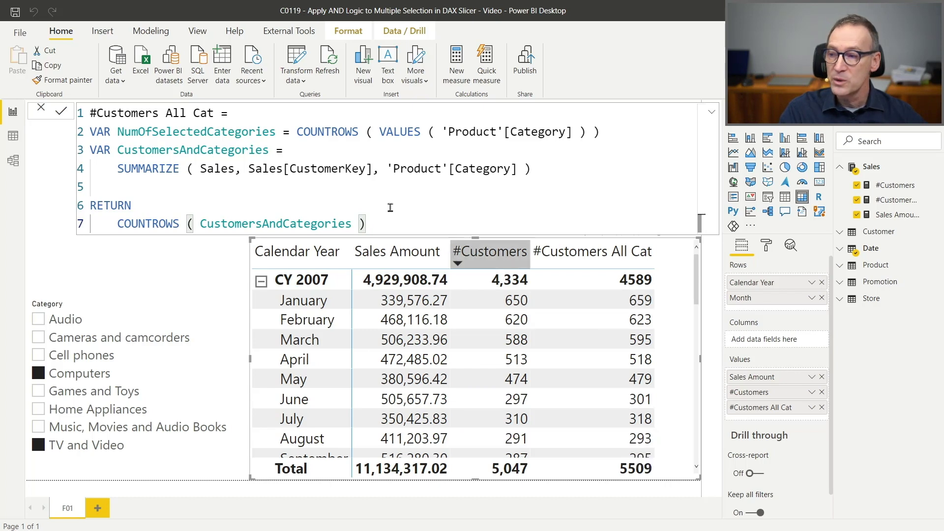
click(145, 182)
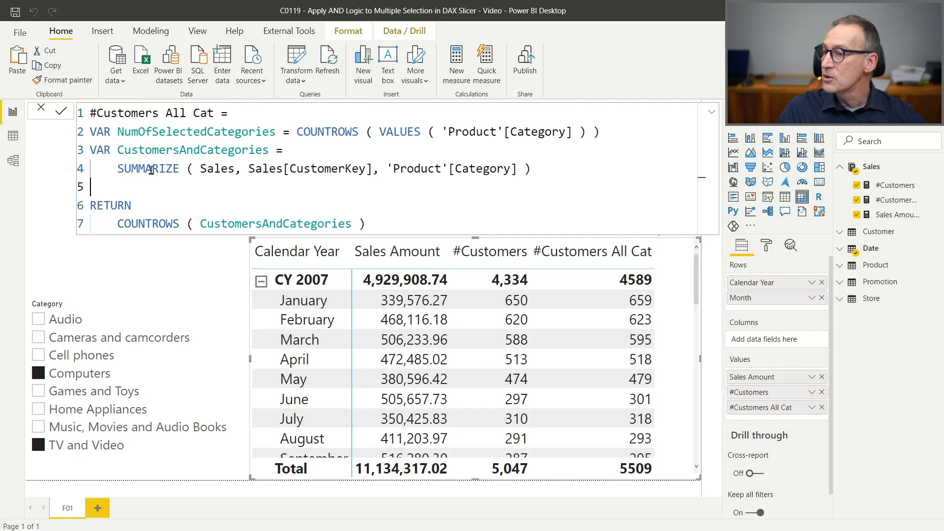
double_click(158, 178)
click(206, 185)
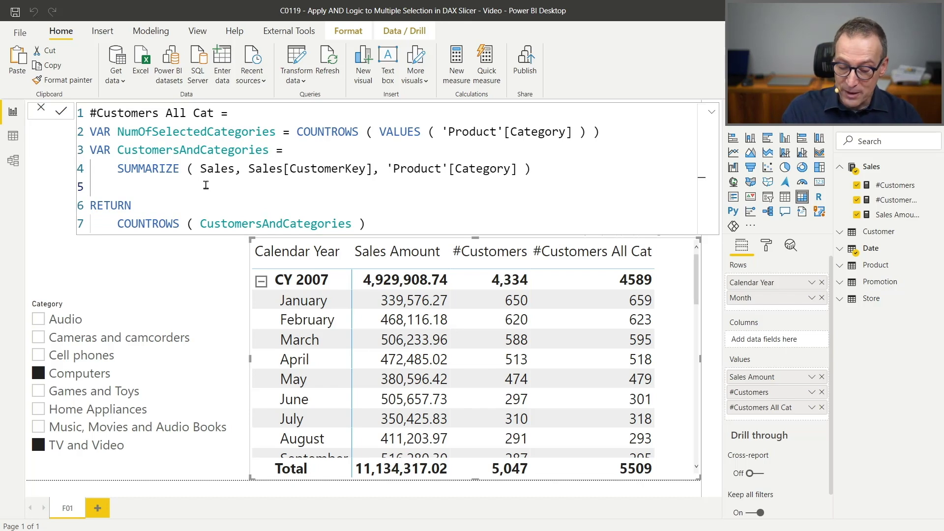
Start VAR CustomersWithNumCategories = GROUPBY ( CustomersAndCategories, Sales[CustomerKey], ...).
text(VAR )
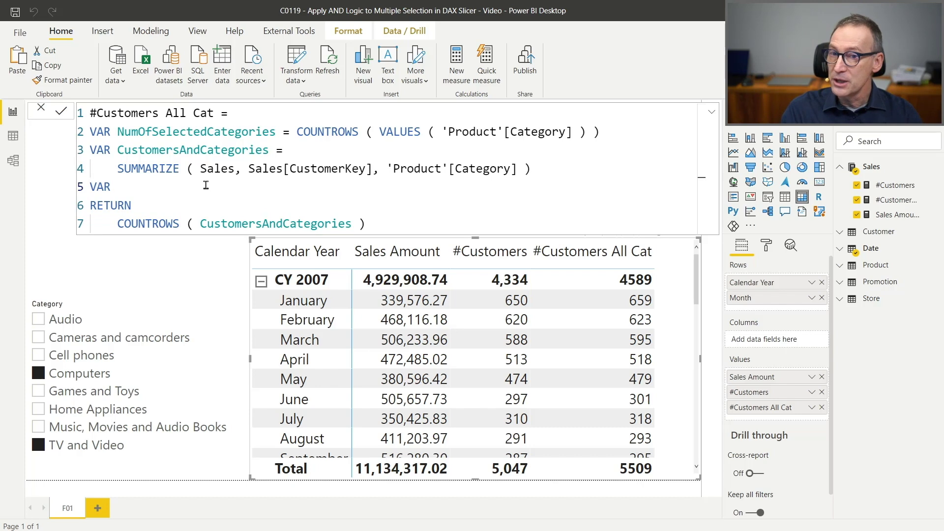
text(Cus)
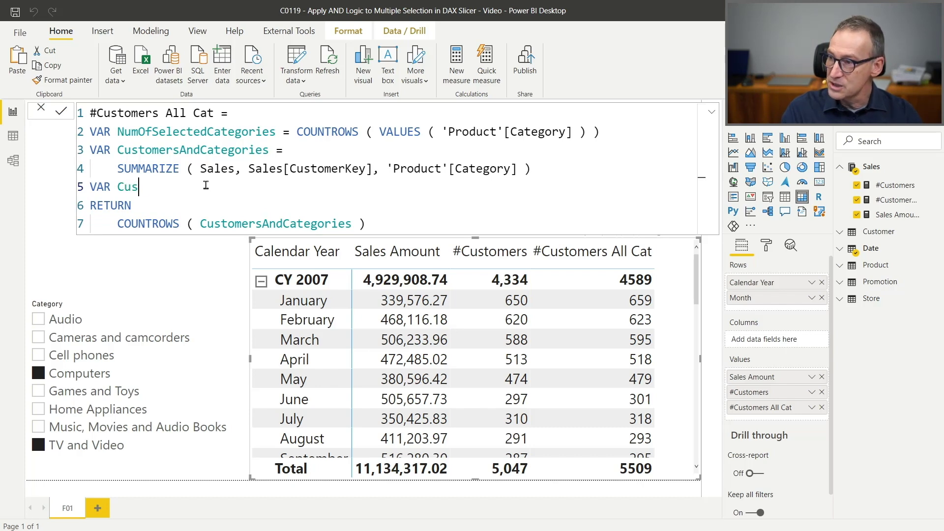
text(tmmersWi)
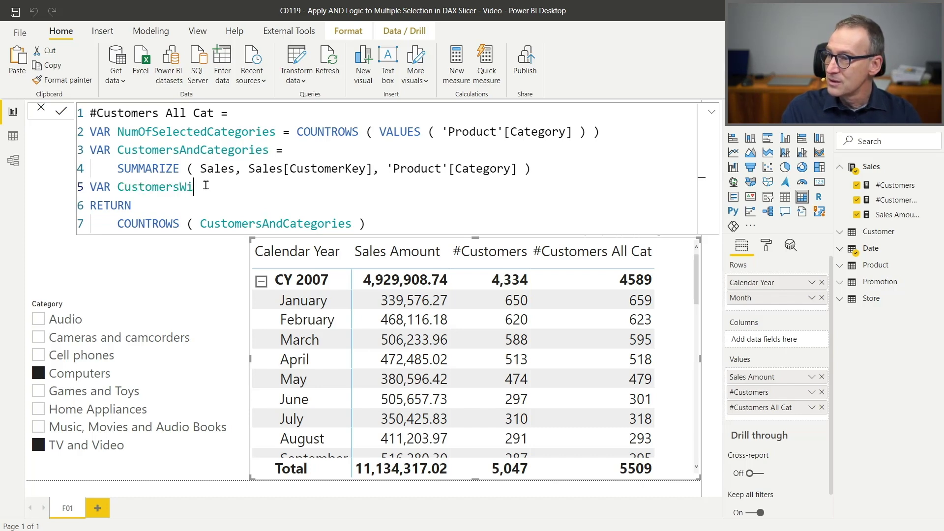
text(thNumCate)
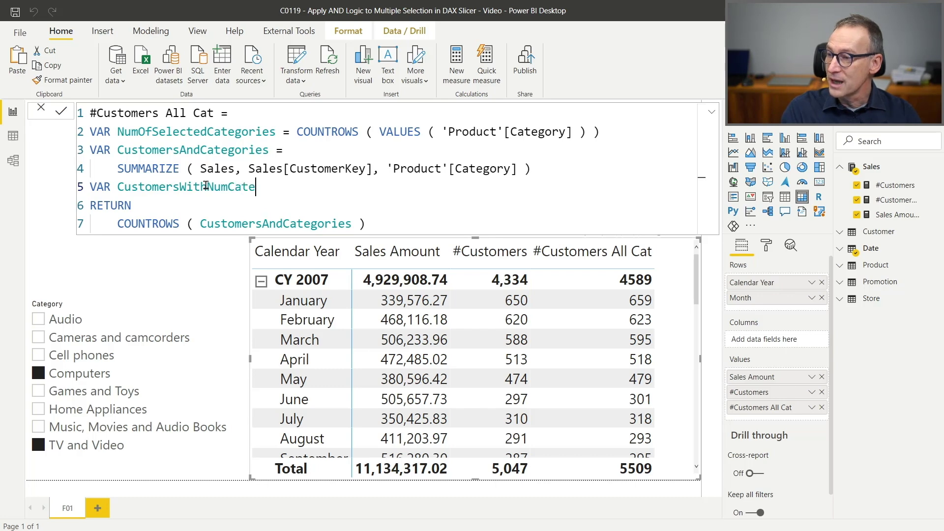
text(gories =)
key(Return)
text(GRO)
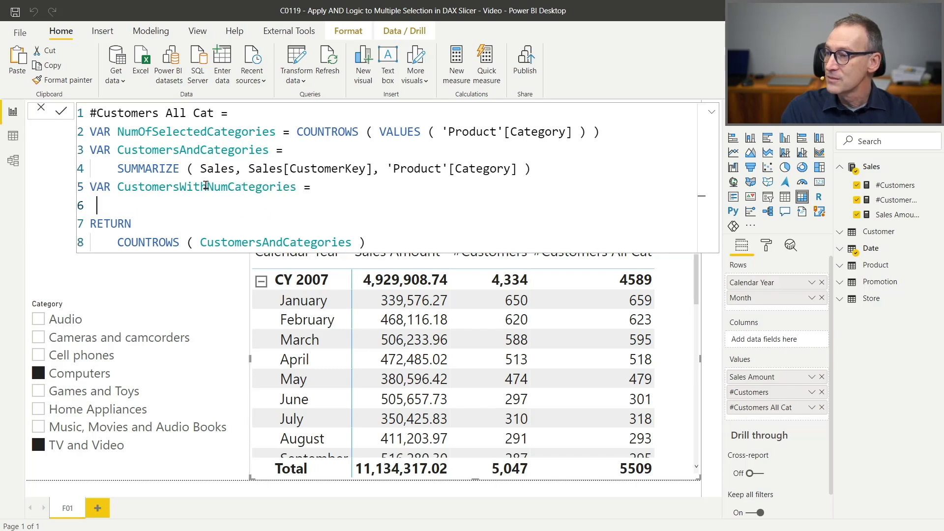
text(UPBY ()
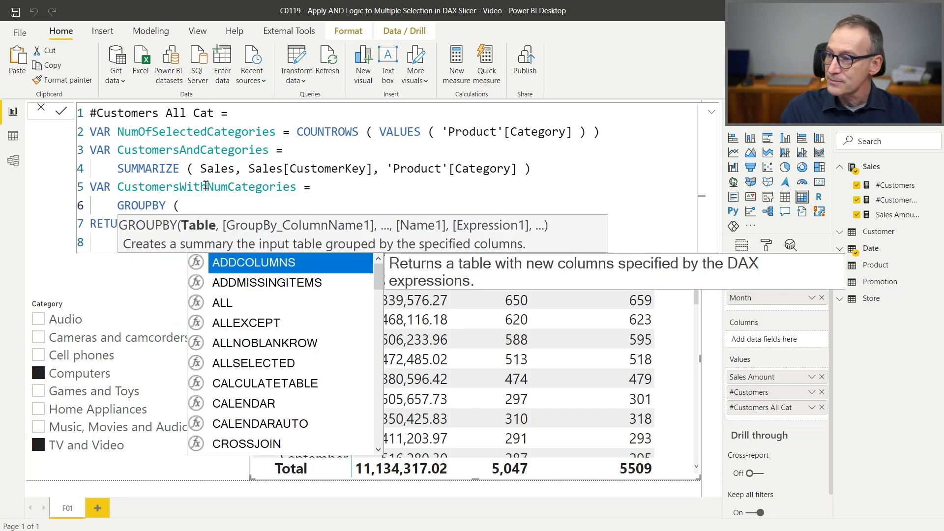
key(shift+Return)
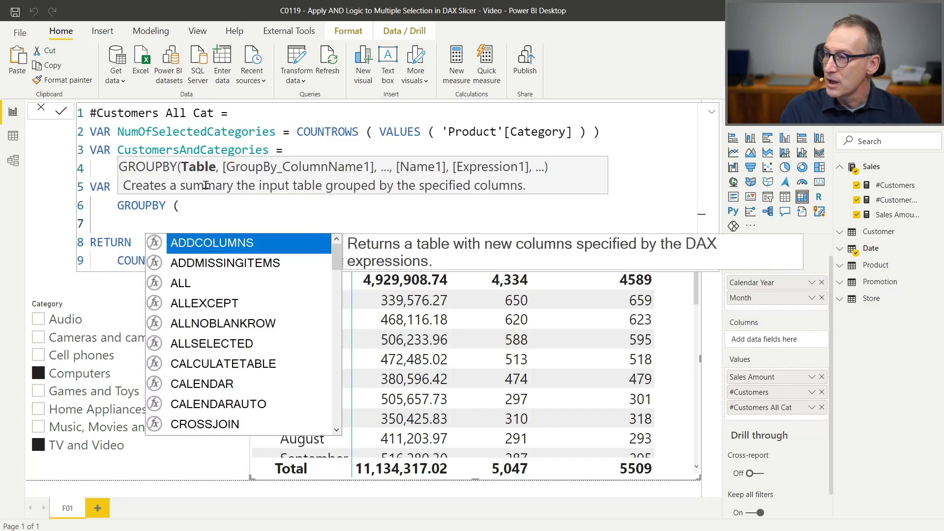
key(Escape)
key(Up)
key(Up)
key(Up)
key(Up)
key(ctrl+Left)
key(ctrl+shift+Right)
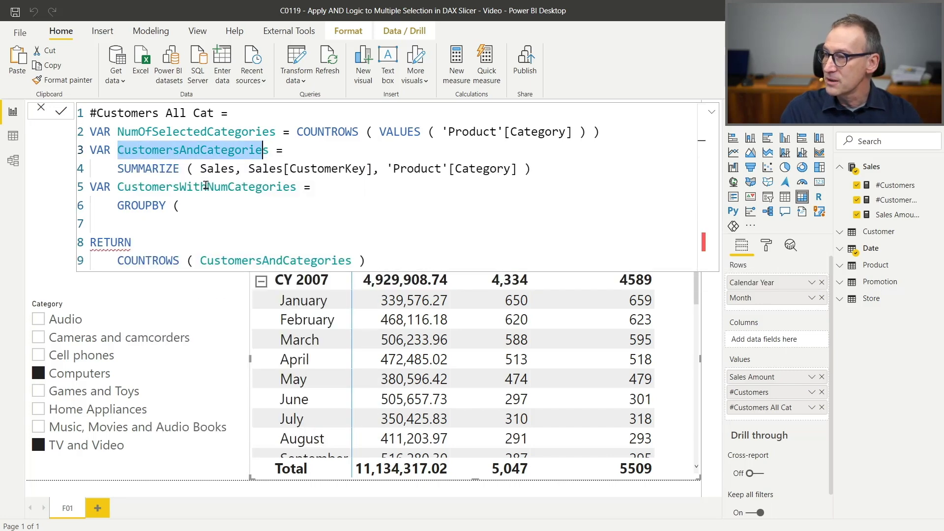
key(ctrl+c)
key(Down)
key(Down)
key(Down)
key(Down)
key(ctrl+v)
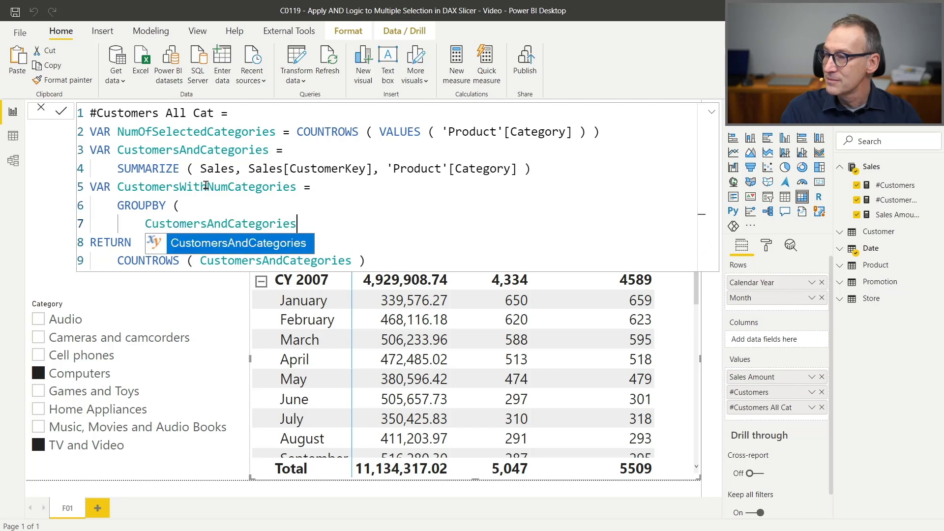
text(,)
key(shift+Return)
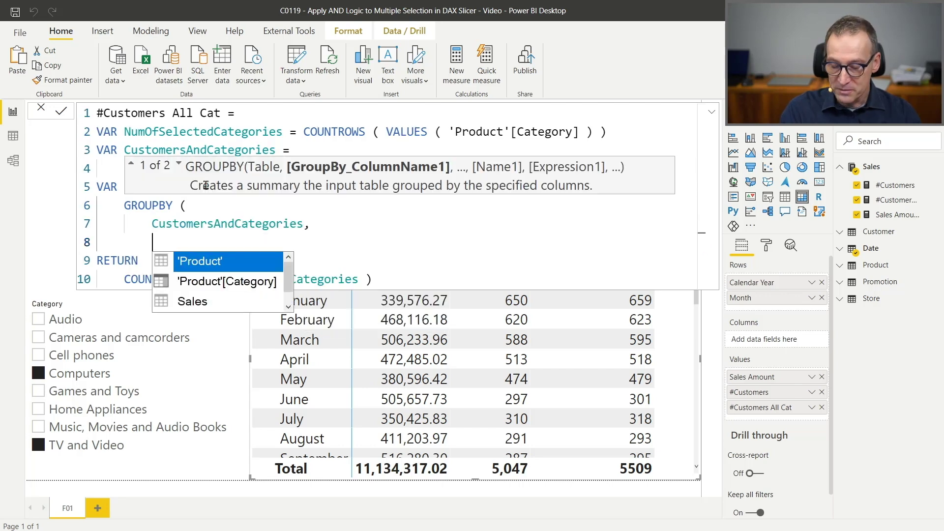
text(Sales[CustomerKey])
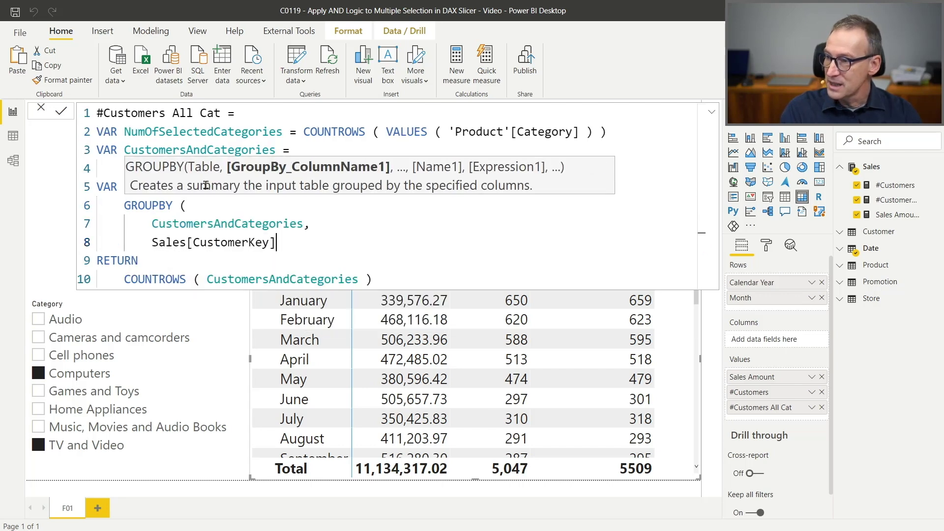
text(,)
key(shift+Return)
text(")
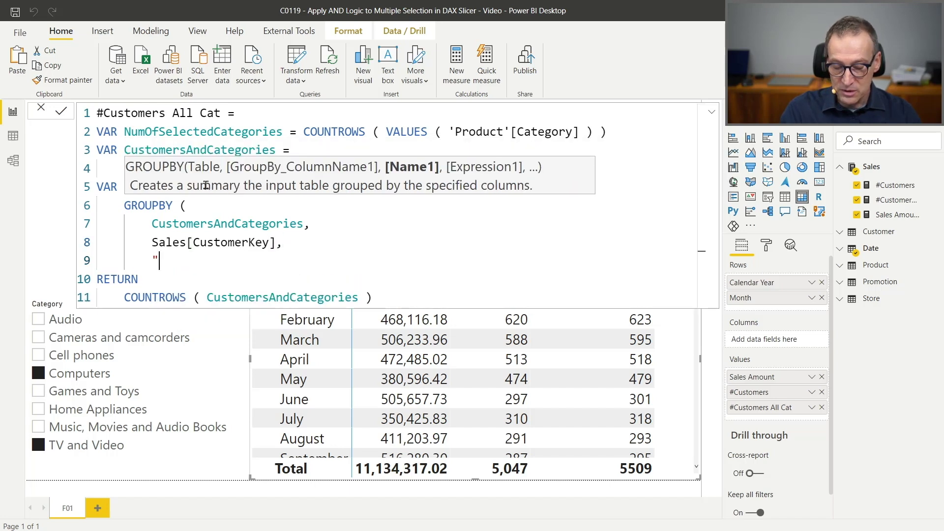
text(@Categories",)
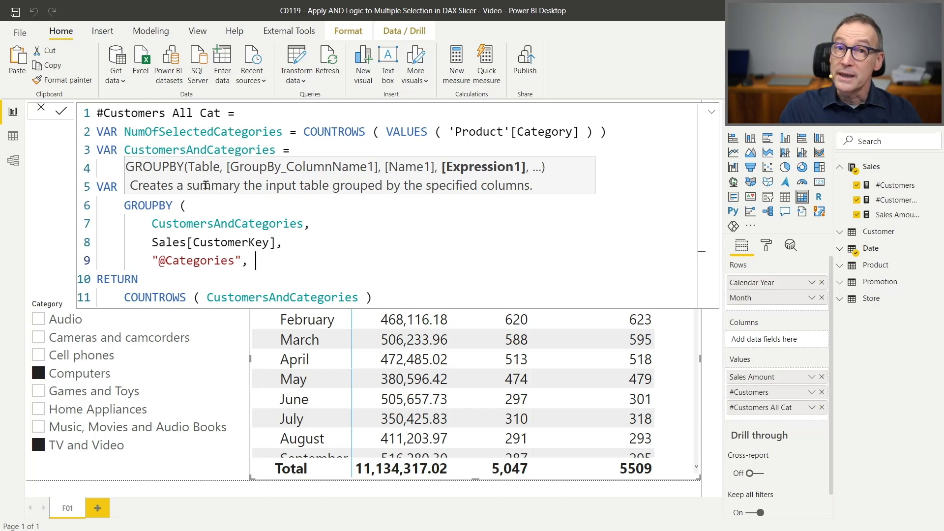
text(SUMX ()
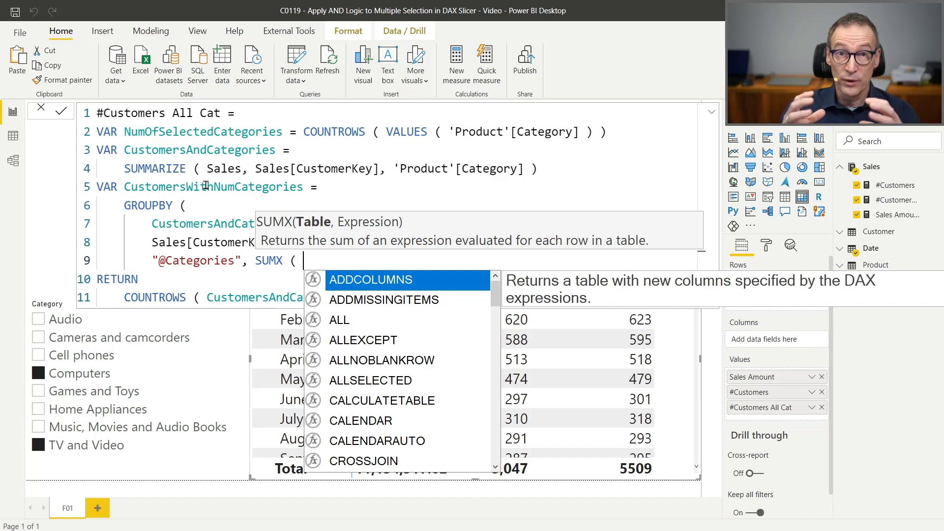
text(cu)
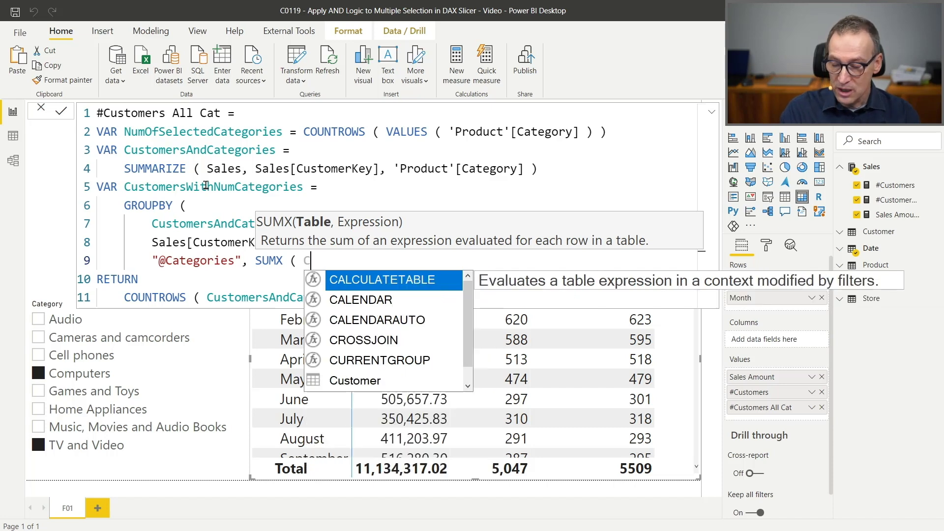
key(Tab)
text(), 1 ))
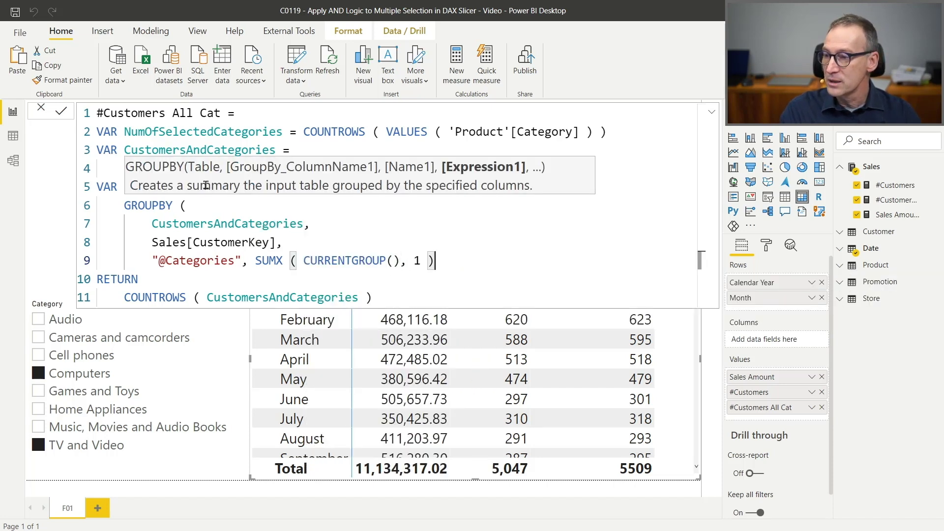
key(Return)
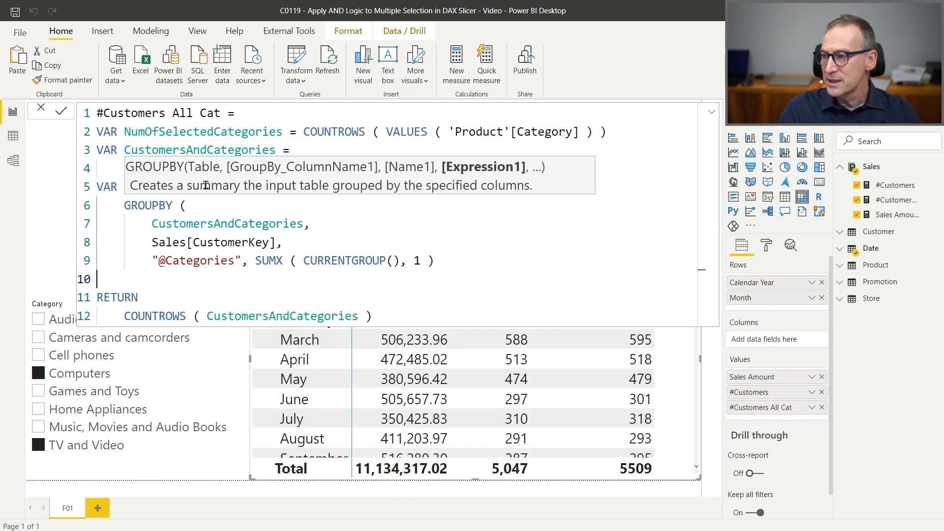
text())
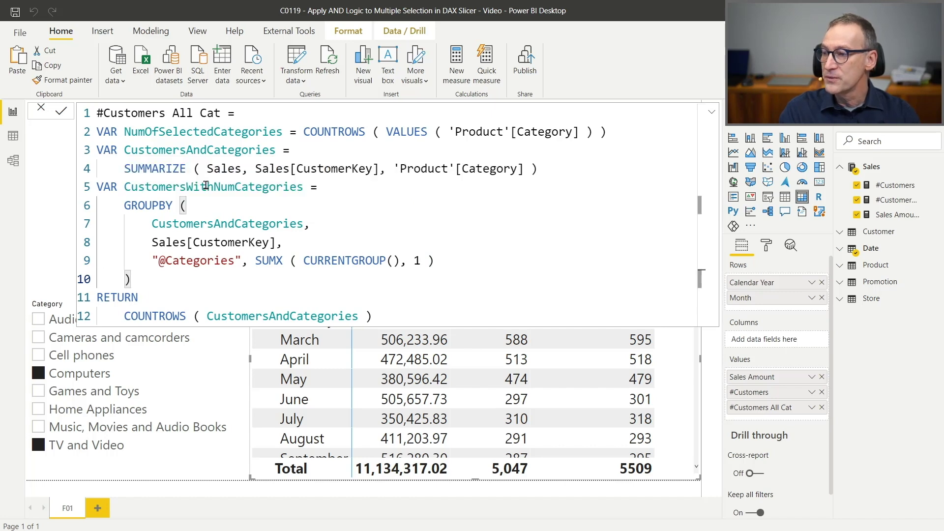
key(Up)
key(End)
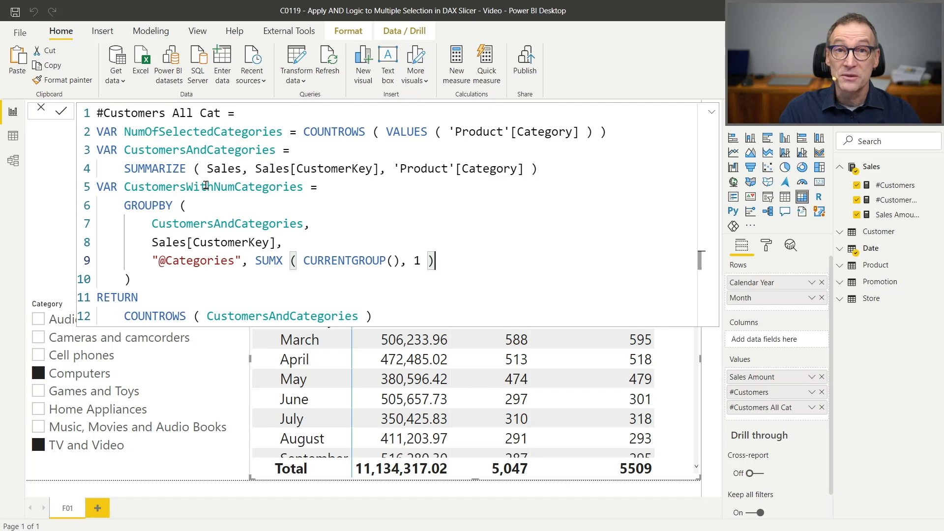
Swap CustomersAndCategories for CustomersWithNumCategories in COUNTROWS and commit, matching #Customers at 5047.
key(Home)
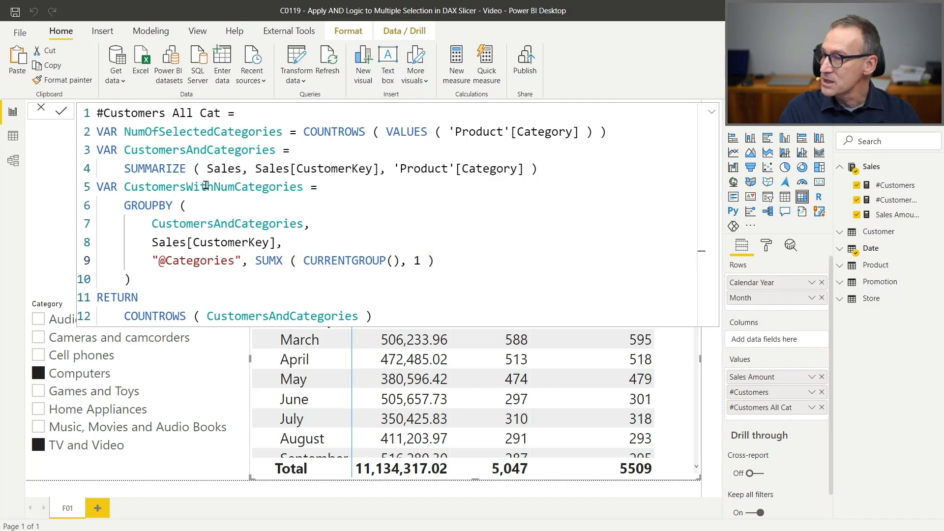
key(Up)
key(Up)
key(Up)
key(Up)
key(ctrl+Left)
key(ctrl+shift+Right)
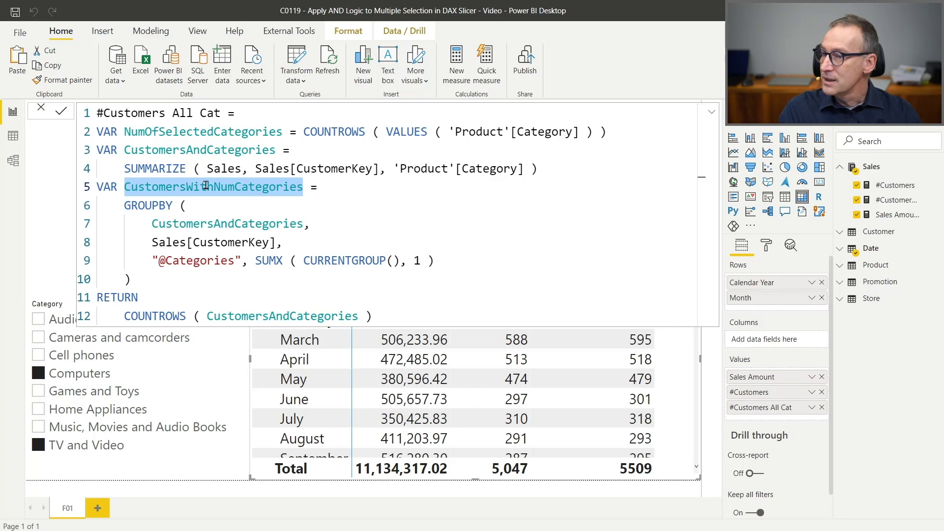
key(Down)
key(Down)
key(Down)
key(Down)
key(Down)
key(Down)
key(Down)
key(End)
key(ctrl+Left)
key(ctrl+Left)
key(ctrl+shift+Right)
key(ctrl+v)
key(Escape)
key(Up)
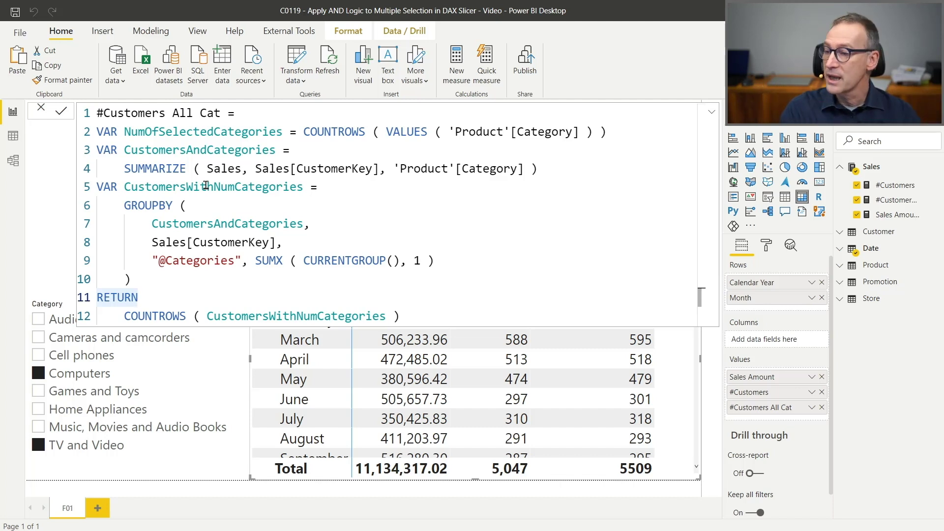
key(Down)
key(End)
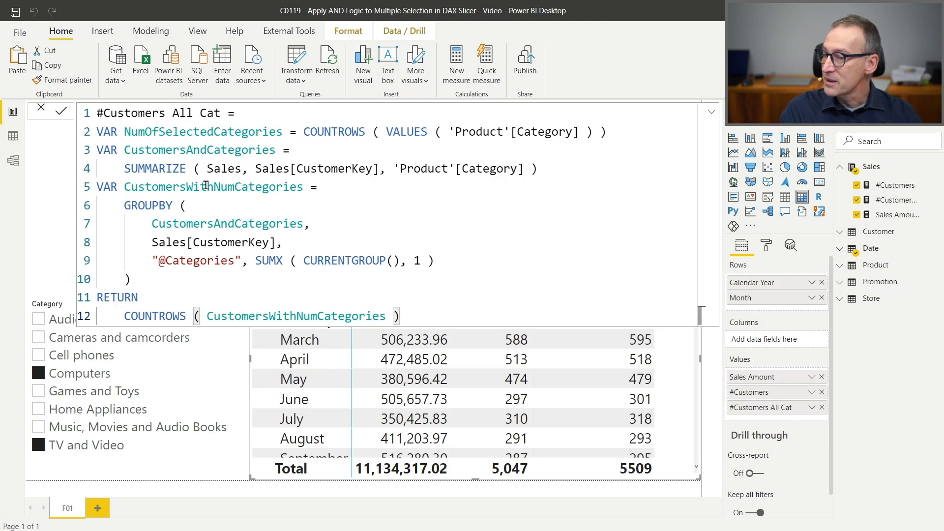
key(Return)
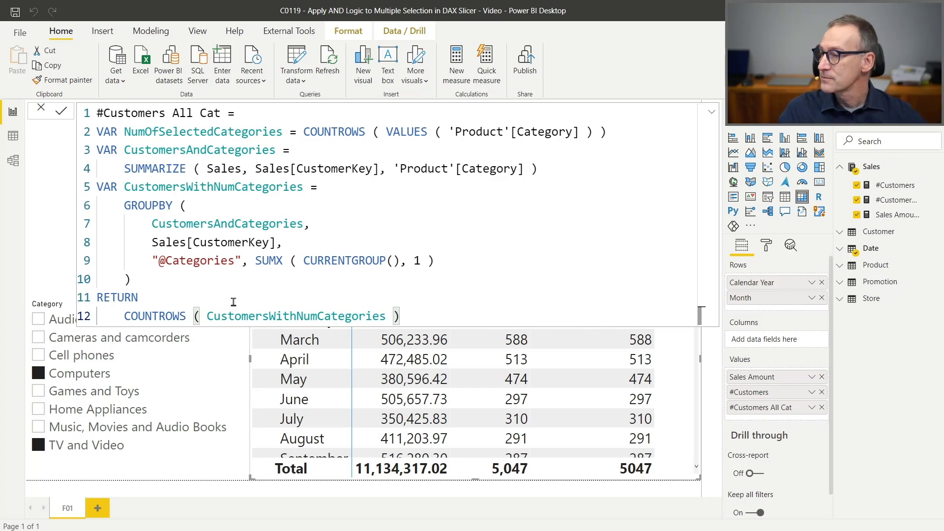
Insert a blank line after the GROUPBY block's closing bracket, ready for a new variable.
click(207, 279)
key(Return)
key(shift+Home)
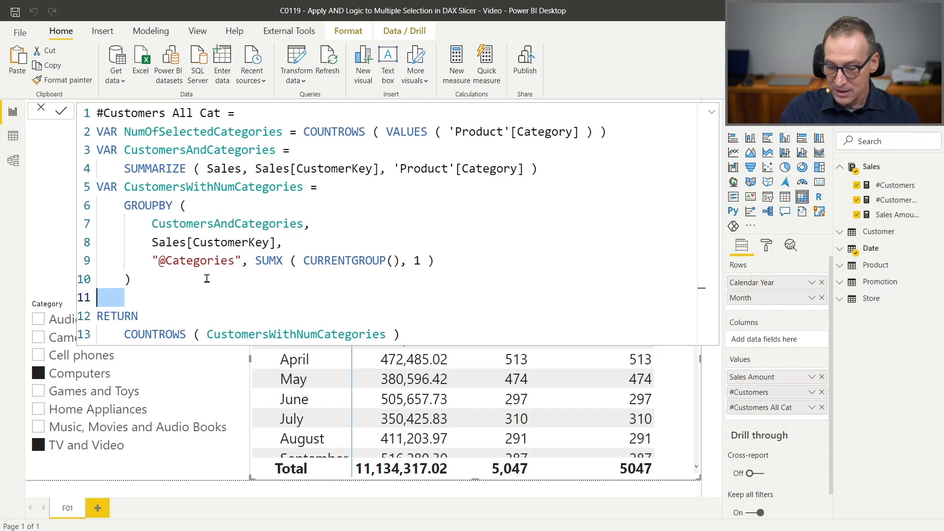
Declare VAR CustomersWithAllCategories = FILTER( on a new line.
text(VAR)
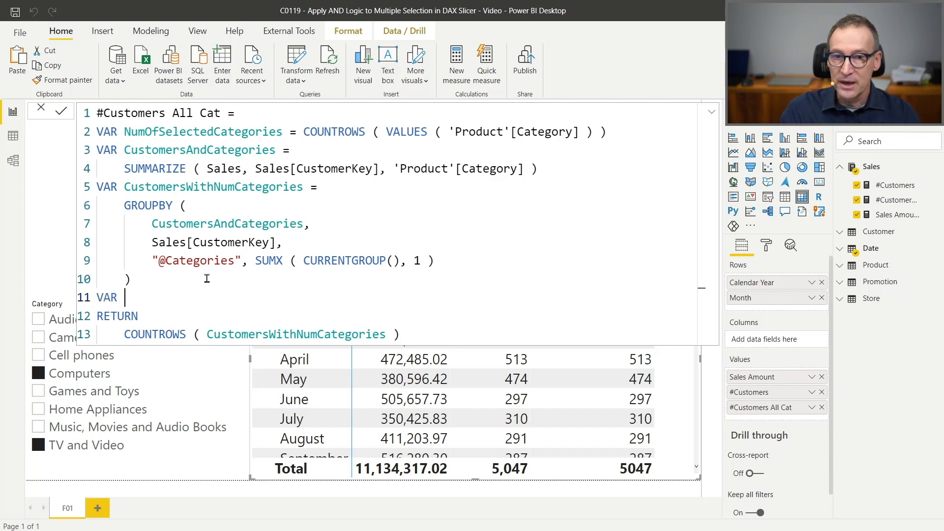
text( Customers)
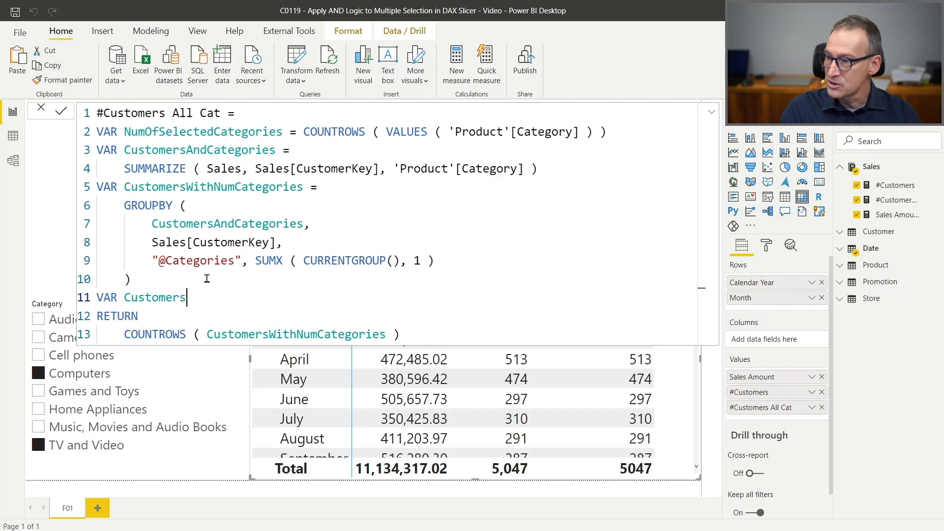
text(WithAllCate)
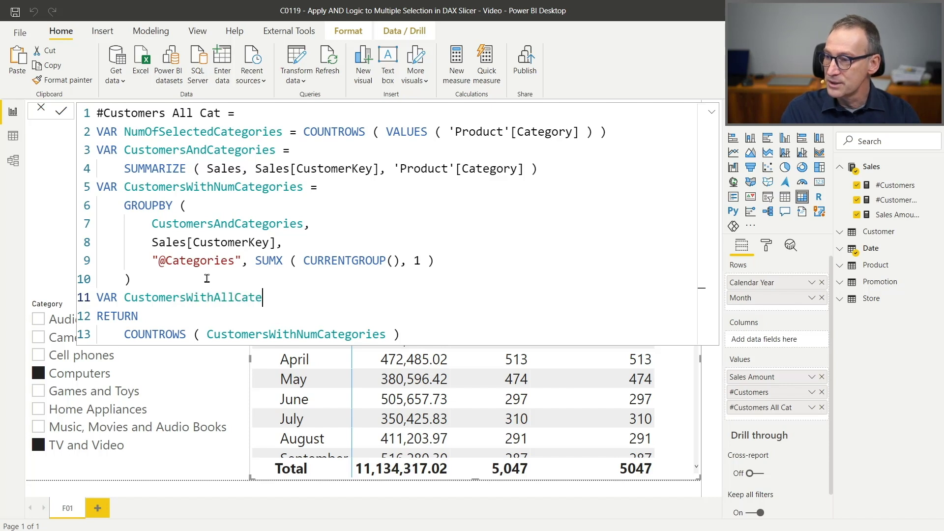
text(gories =)
key(Return)
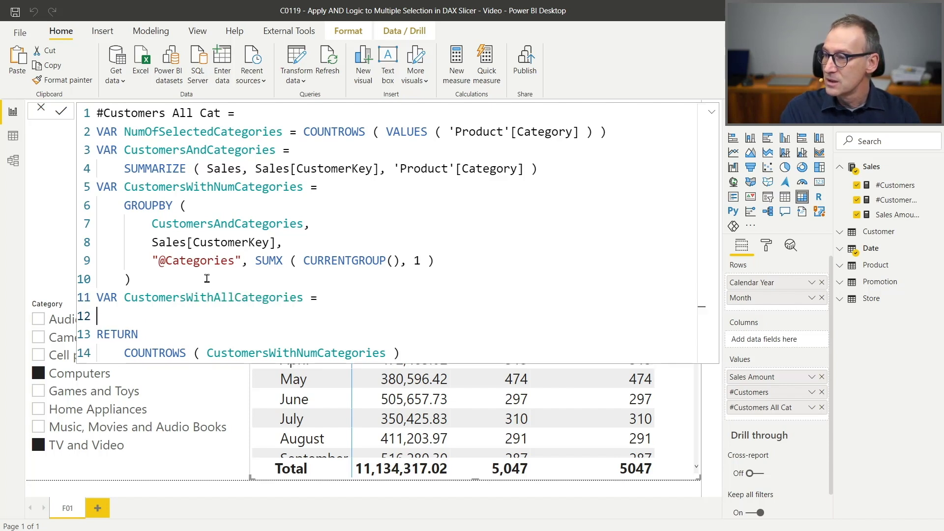
text(FIULT)
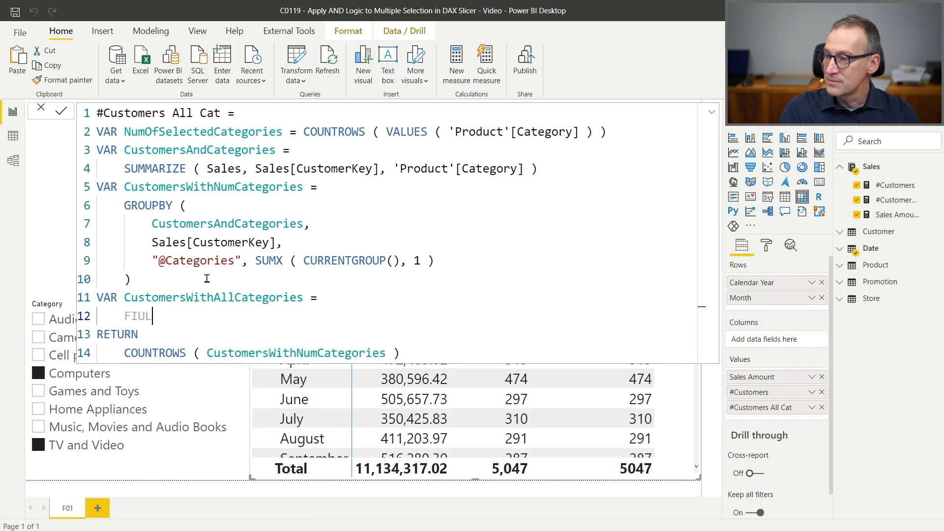
key(BackSpace)
key(BackSpace)
key(BackSpace)
text(LTER)
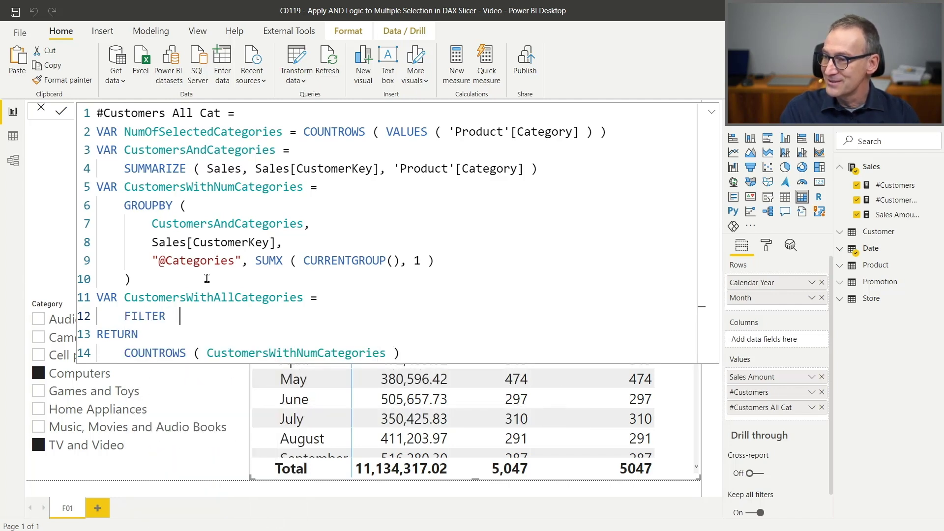
key(BackSpace)
text(()
key(Escape)
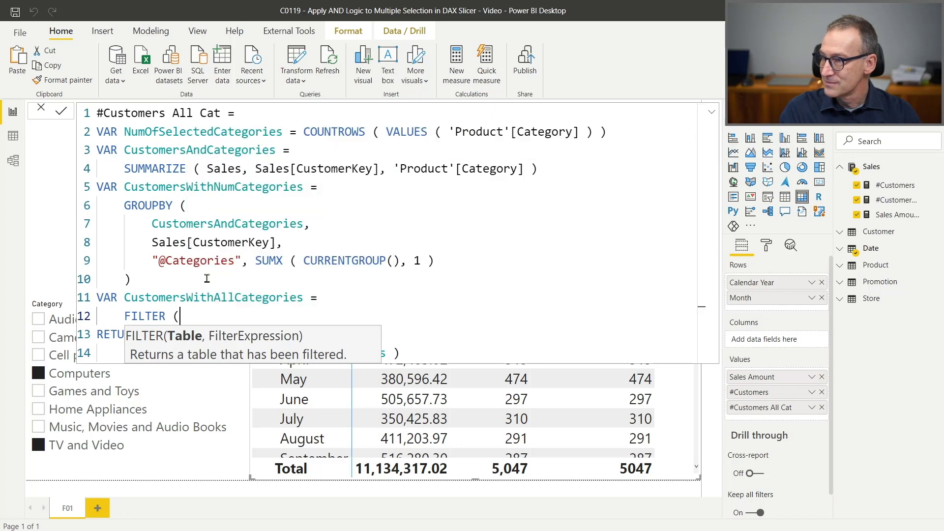
key(Up)
key(Up)
key(Up)
key(Up)
key(Up)
key(Home)
key(ctrl+shift+Right)
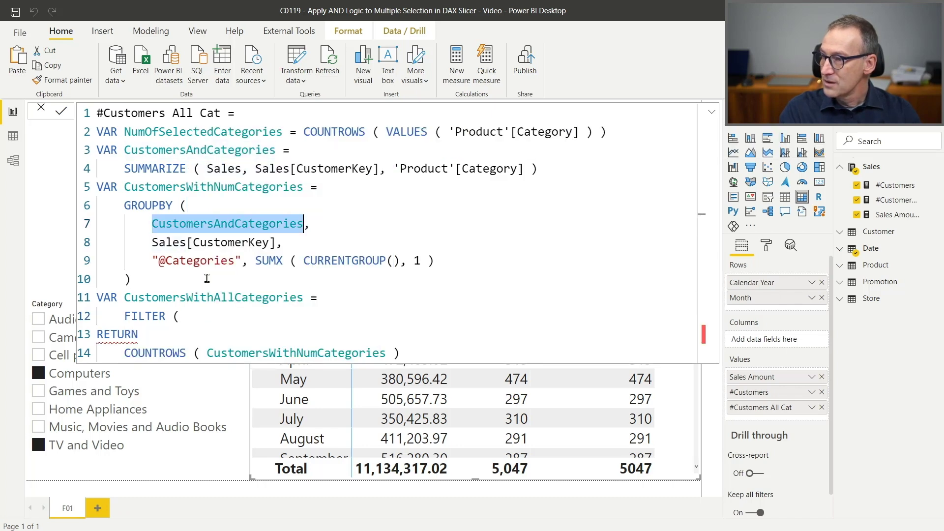
key(Left)
key(Up)
key(Up)
key(ctrl+d)
key(ctrl+c)
key(Down)
key(Down)
key(Down)
key(Down)
key(Down)
key(Down)
key(Down)
key(End)
key(ctrl+v)
text(, [)
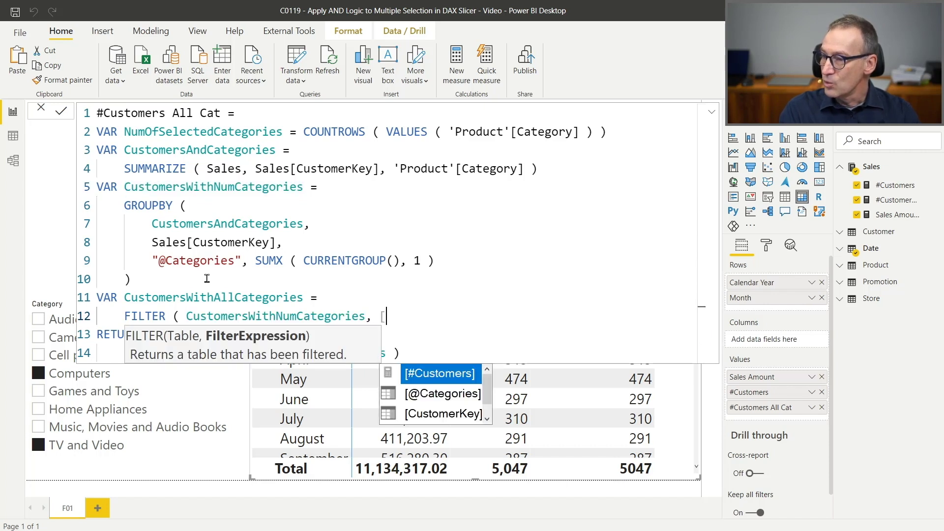
text(@)
key(Tab)
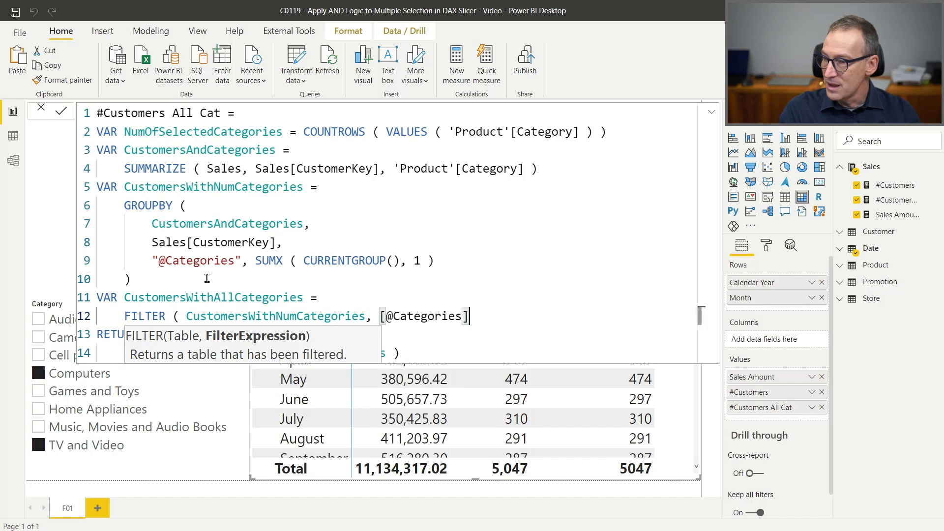
text(= NumOf)
key(Tab)
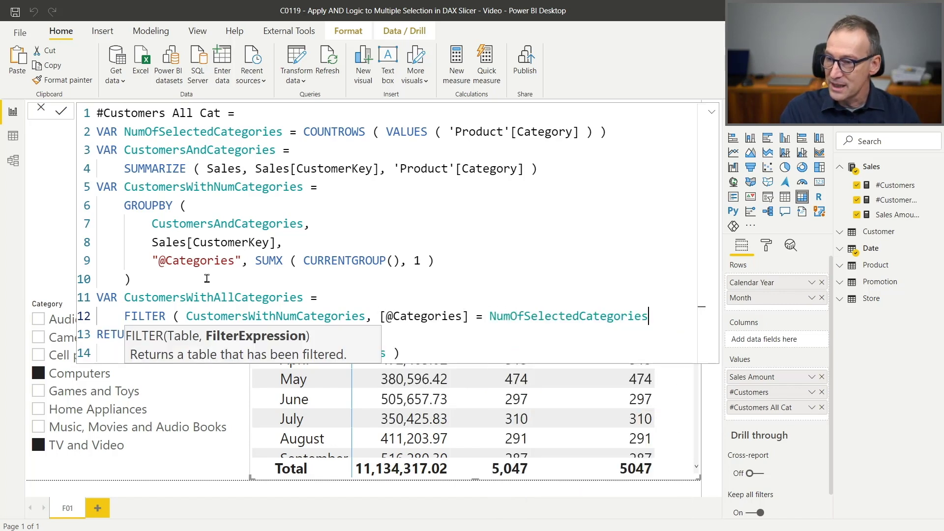
text())
Return COUNTROWS of CustomersWithAllCategories and commit, dropping the matrix total to 462.
key(Up)
key(ctrl+shift+Right)
key(Down)
key(Down)
key(Down)
key(ctrl+Right)
key(ctrl+Right)
key(ctrl+shift+Right)
key(ctrl+v)
key(Up)
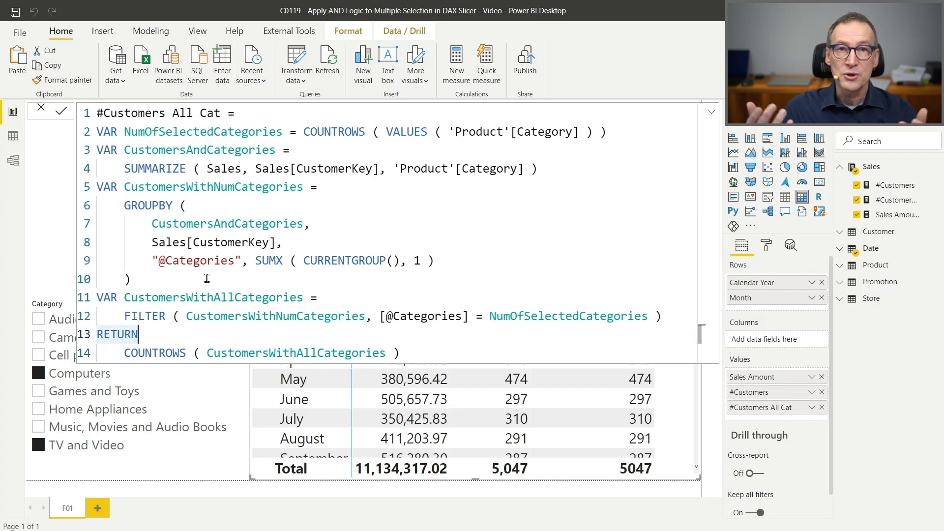
key(Return)
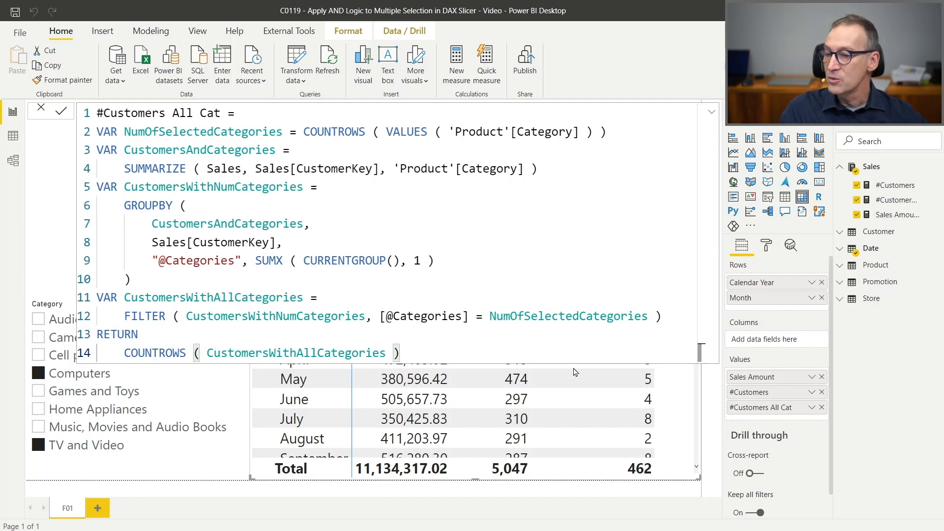
click(665, 418)
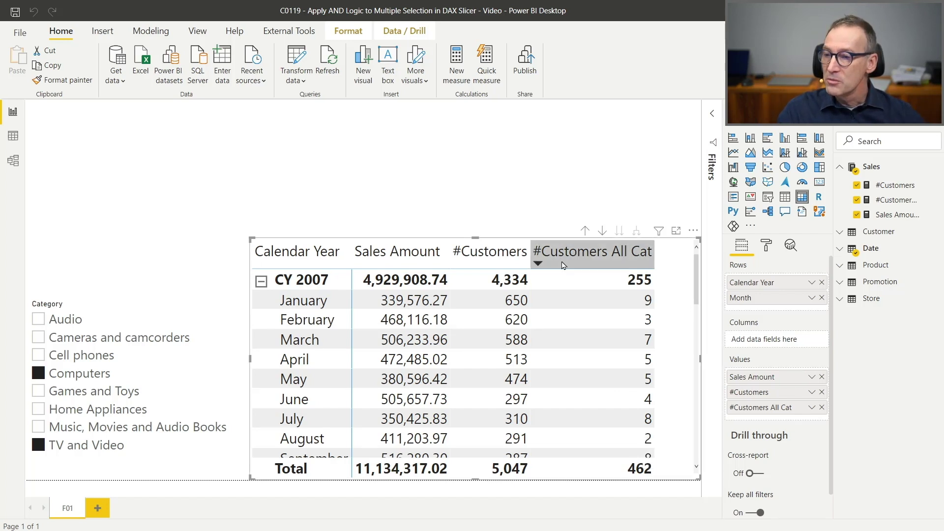
click(885, 200)
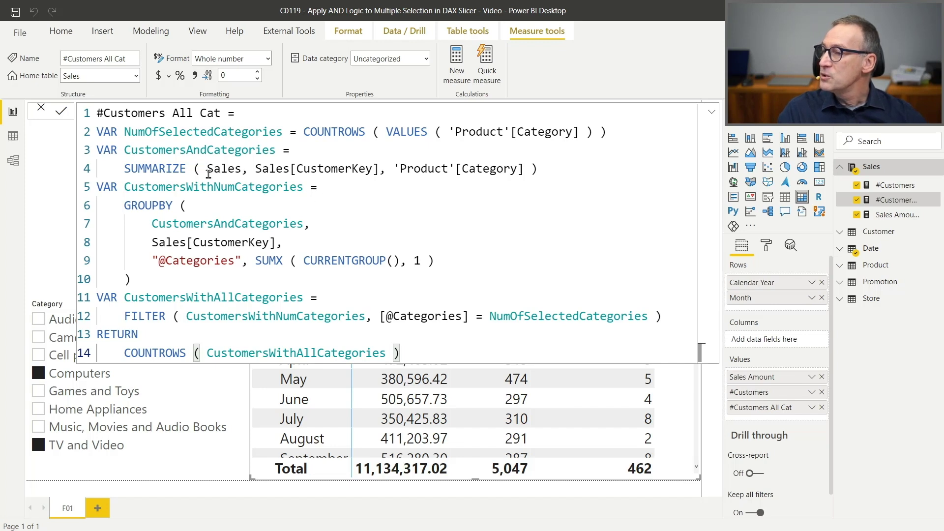
drag(256, 168, 524, 168)
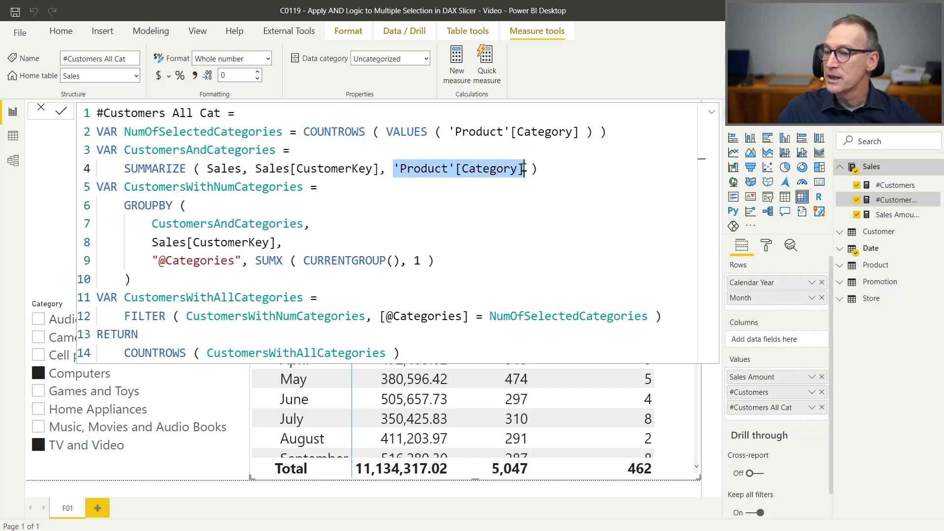
click(215, 355)
drag(215, 355, 384, 354)
click(416, 352)
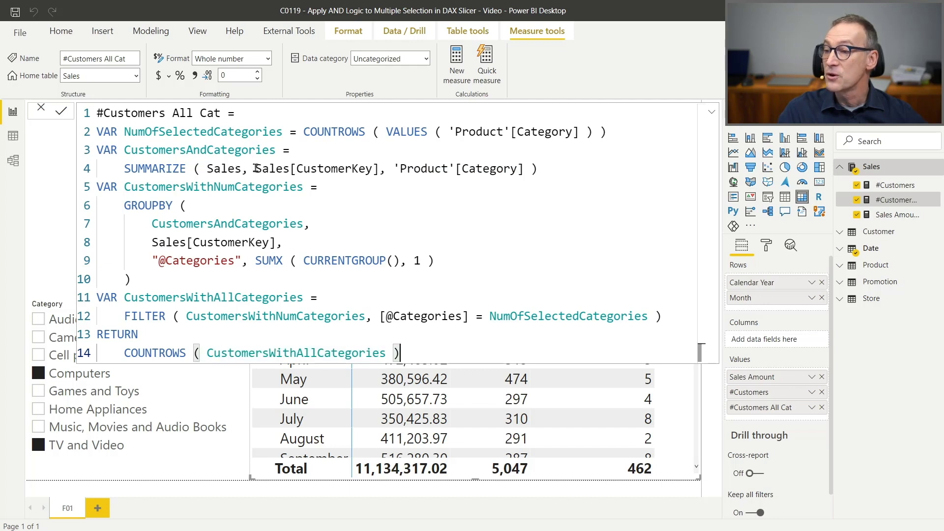
drag(256, 168, 379, 169)
double_click(367, 261)
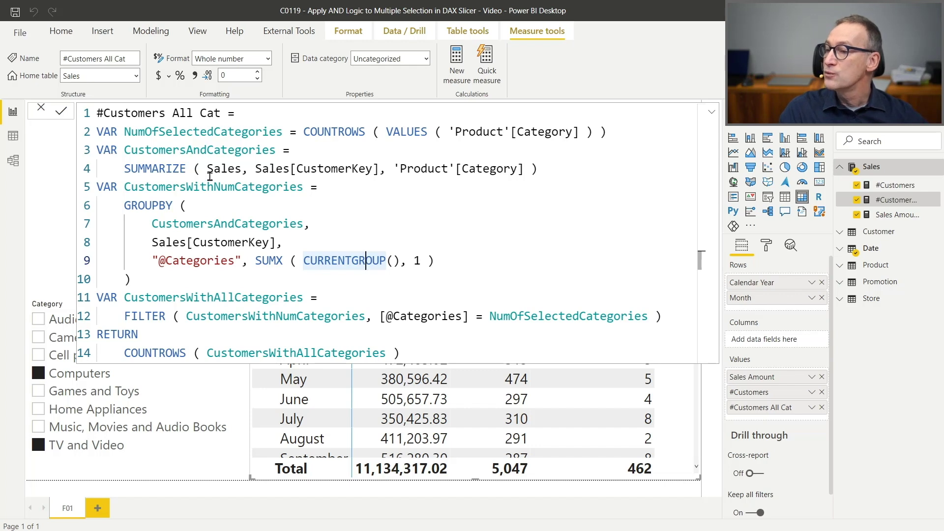
click(118, 352)
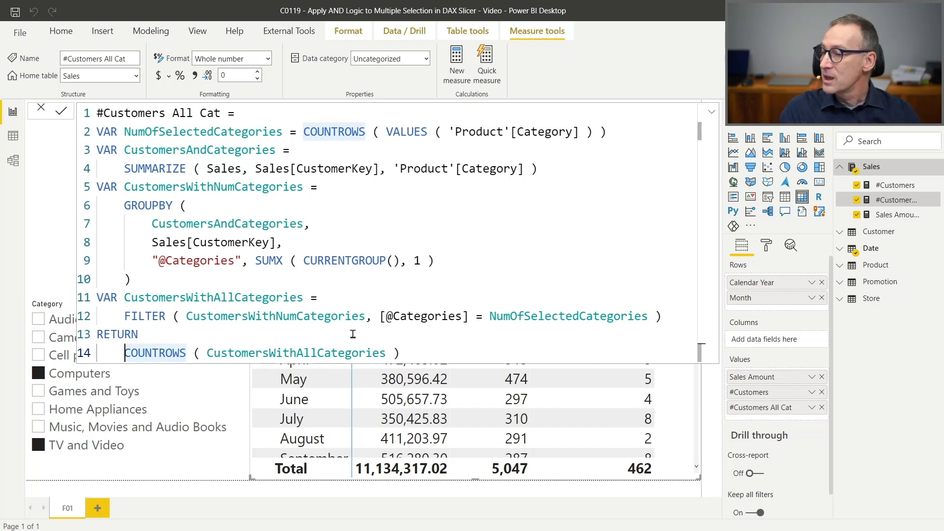
Start a CALCULATE ( COUNTROWS ( Customer ), expression on a new line after RETURN.
click(353, 334)
key(Return)
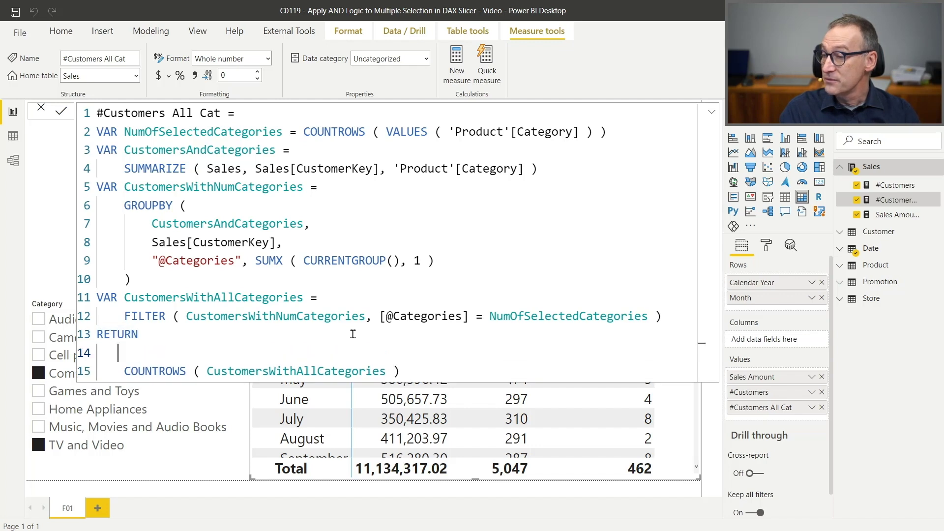
key(BackSpace)
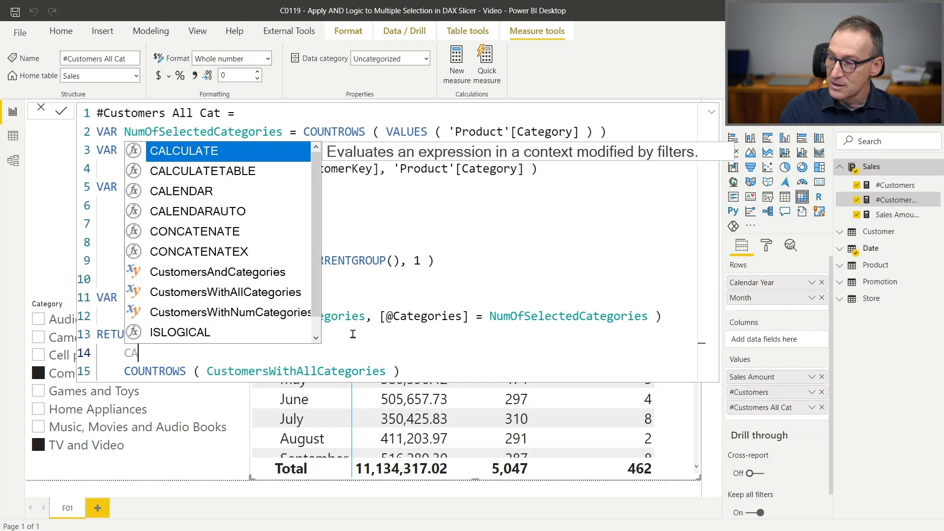
text(CAL)
key(Tab)
key(BackSpace)
text(()
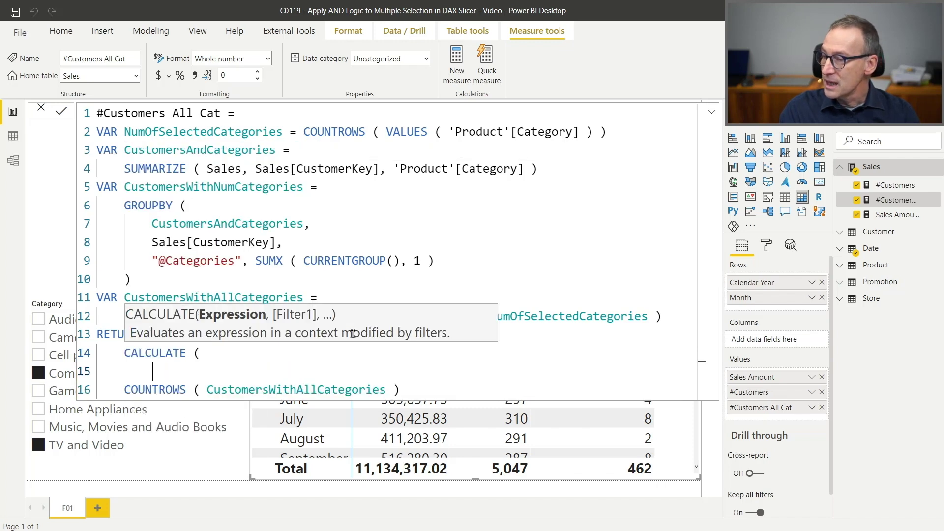
text([)
key(Tab)
text(,)
key(shift+Home)
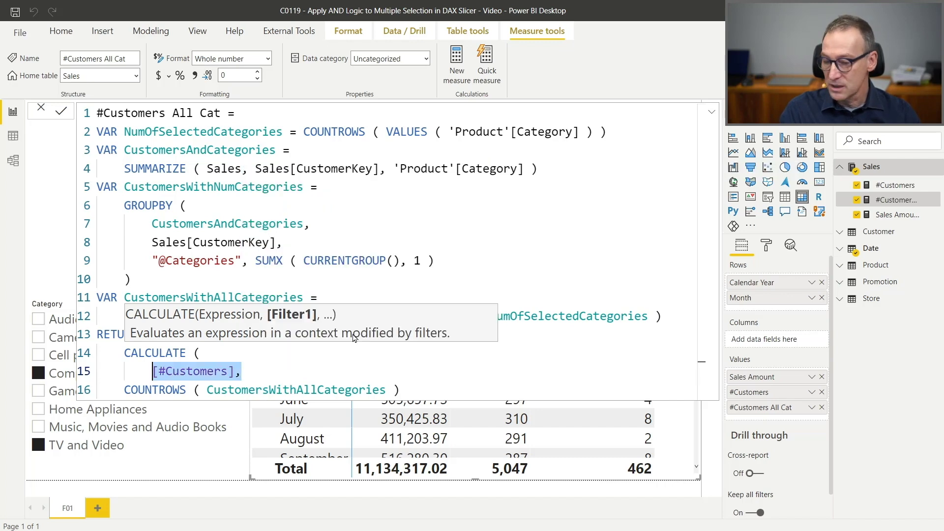
text(COUNTROWS ( C)
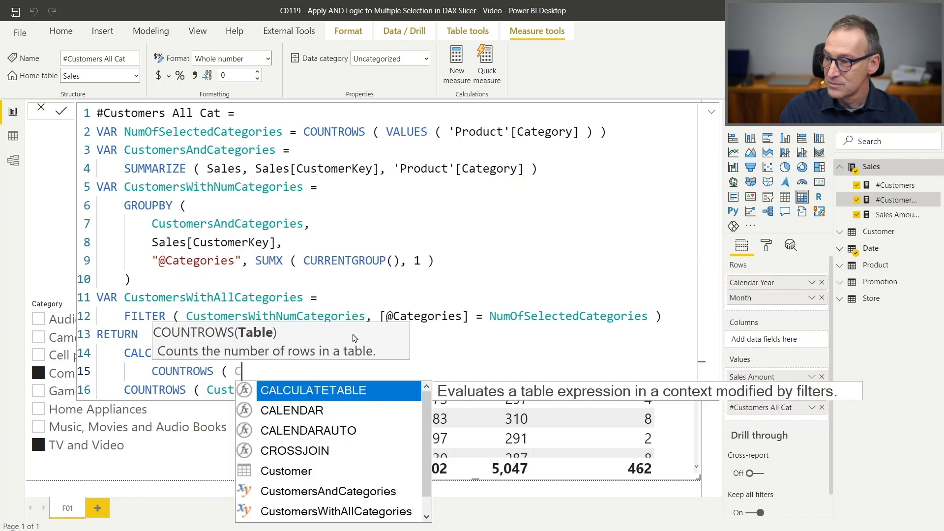
text(ustomer ),)
Turn the old COUNTROWS line into the CustomersWithAllCategories filter argument and close CALCULATE.
key(Down)
key(Home)
key(Tab)
key(ctrl+shift+Right)
key(shift+Right)
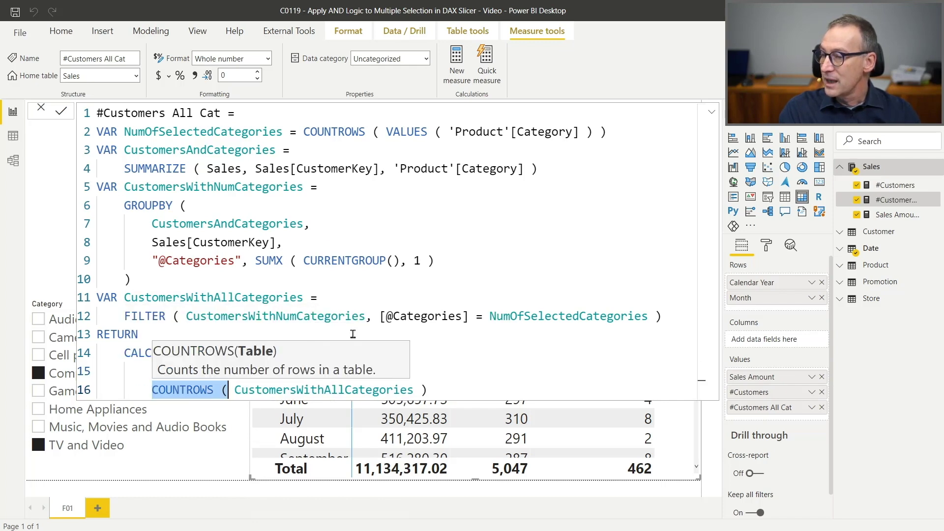
key(shift+Right)
key(Delete)
key(End)
key(BackSpace)
key(BackSpace)
key(shift+Return)
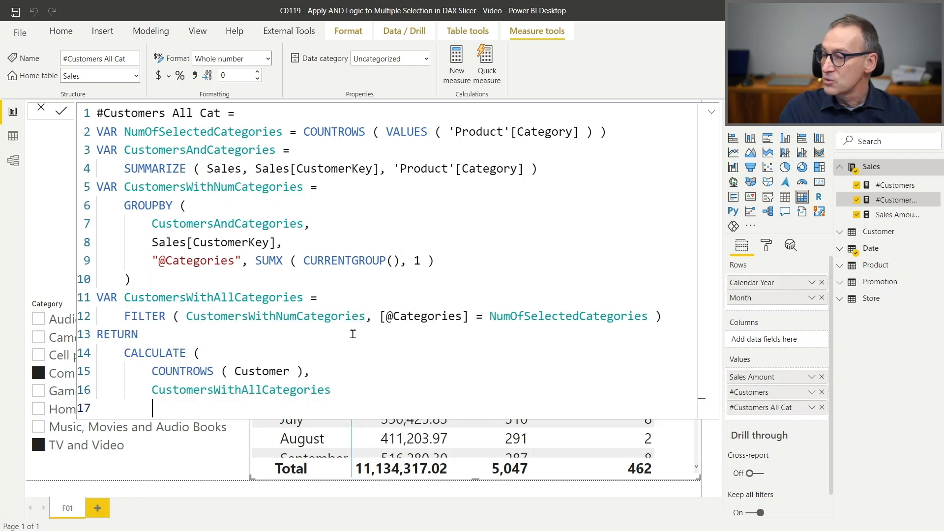
text())
key(Up)
key(End)
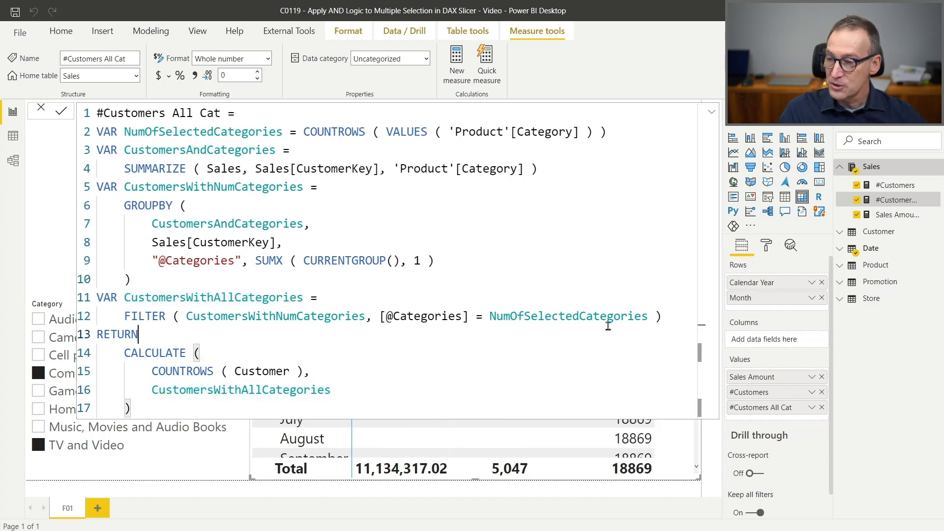
click(659, 441)
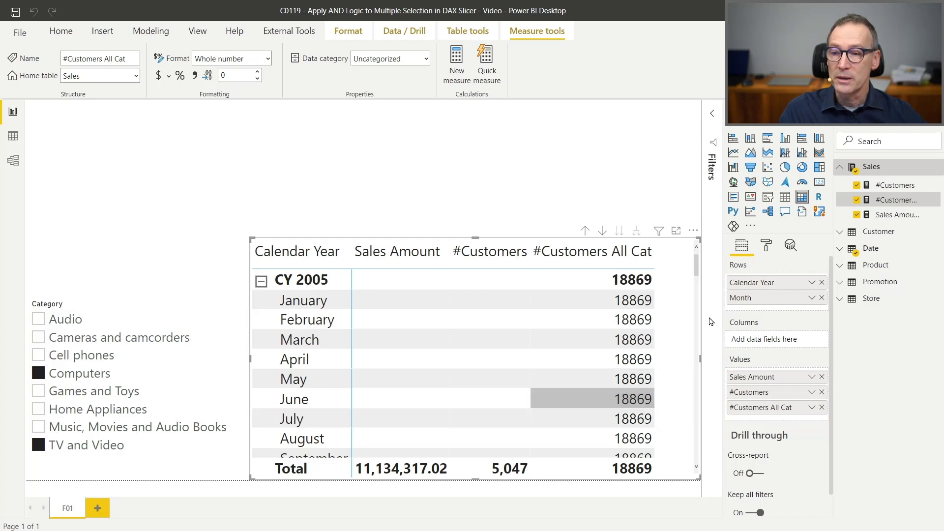
click(889, 215)
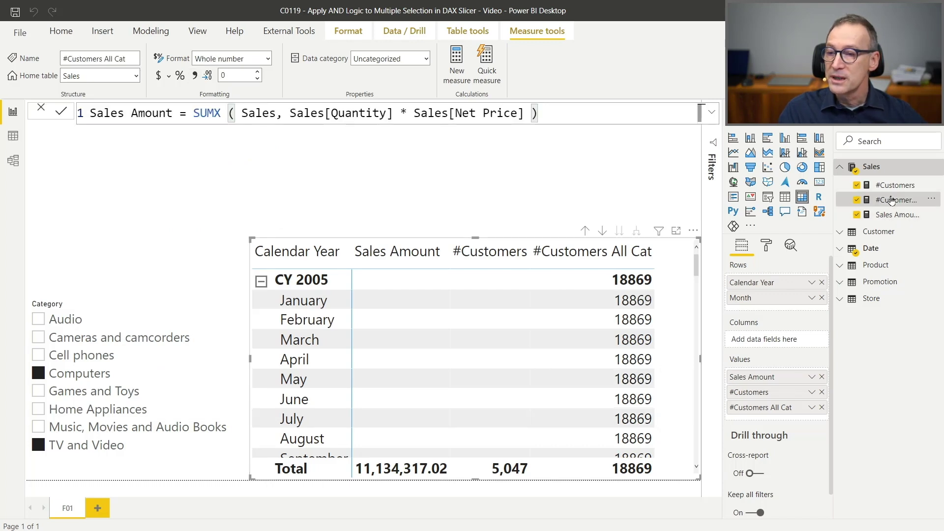
click(892, 200)
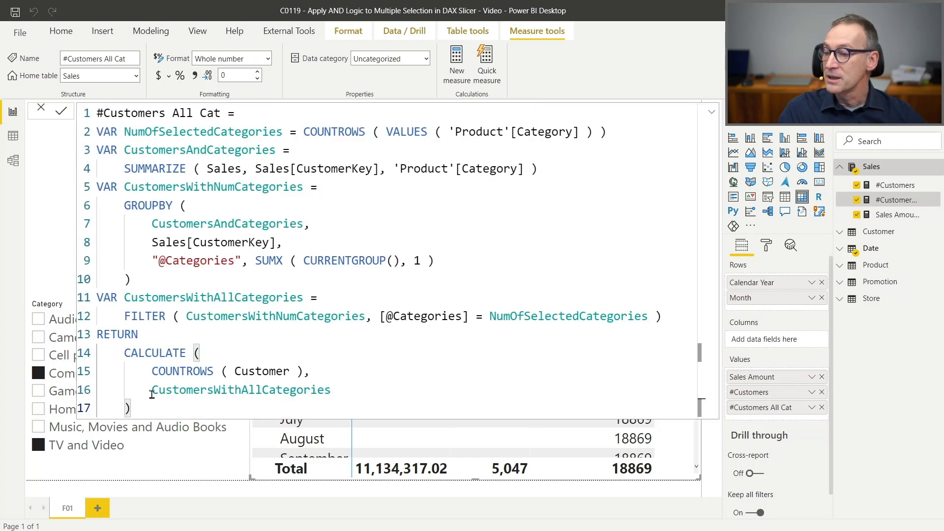
drag(152, 391, 330, 392)
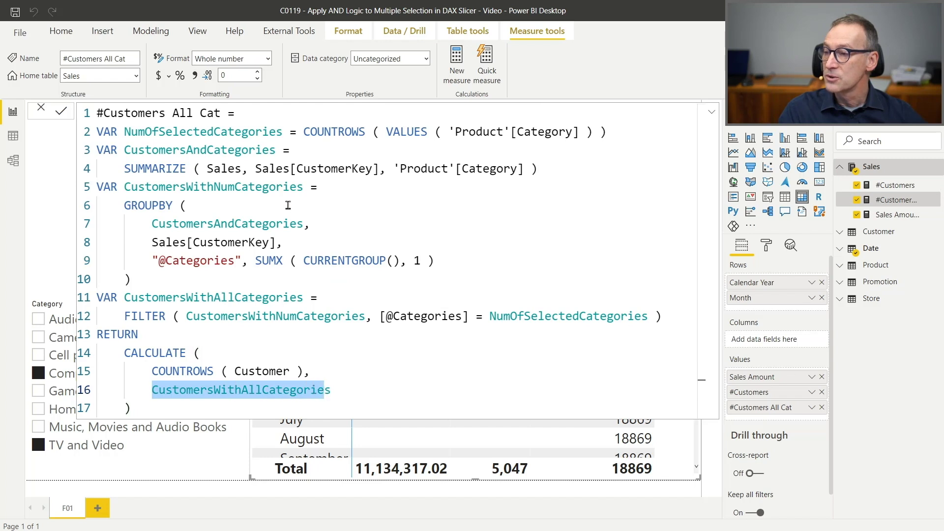
double_click(274, 169)
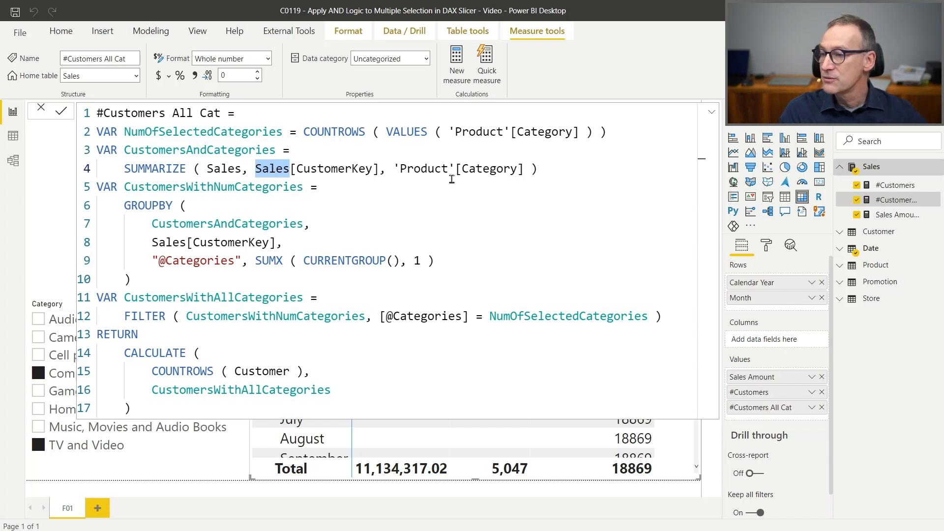
Replace Sales with Customer before [CustomerKey] on the SUMMARIZE and GROUPBY lines.
text(Customer)
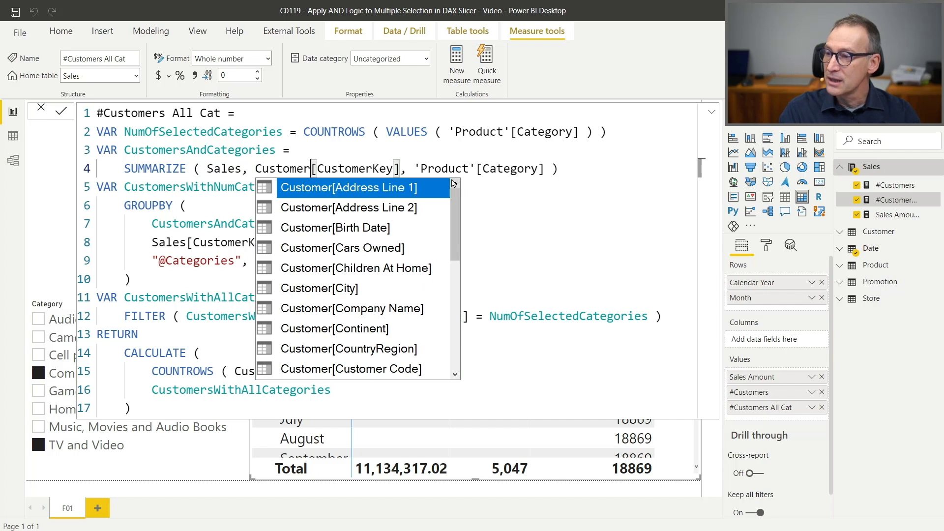
key(Right)
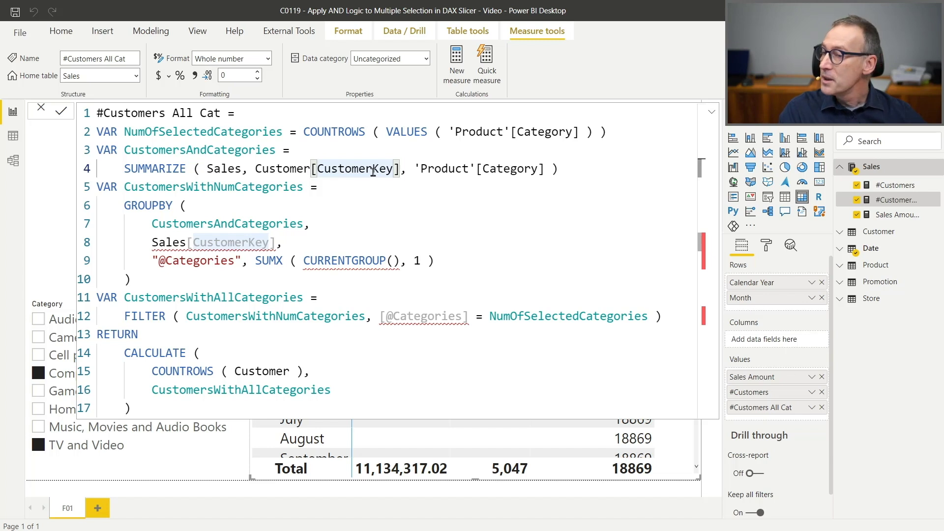
click(291, 167)
double_click(291, 167)
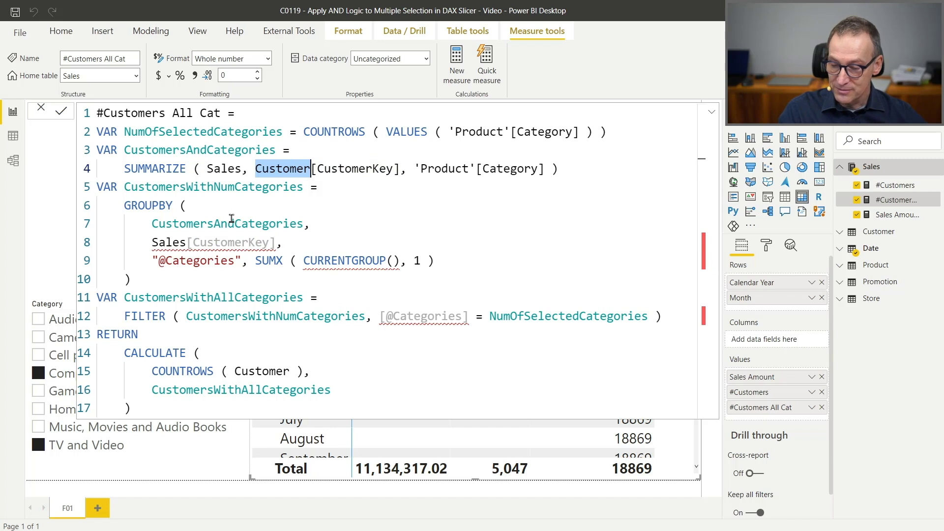
key(ctrl+c)
double_click(167, 242)
key(ctrl+v)
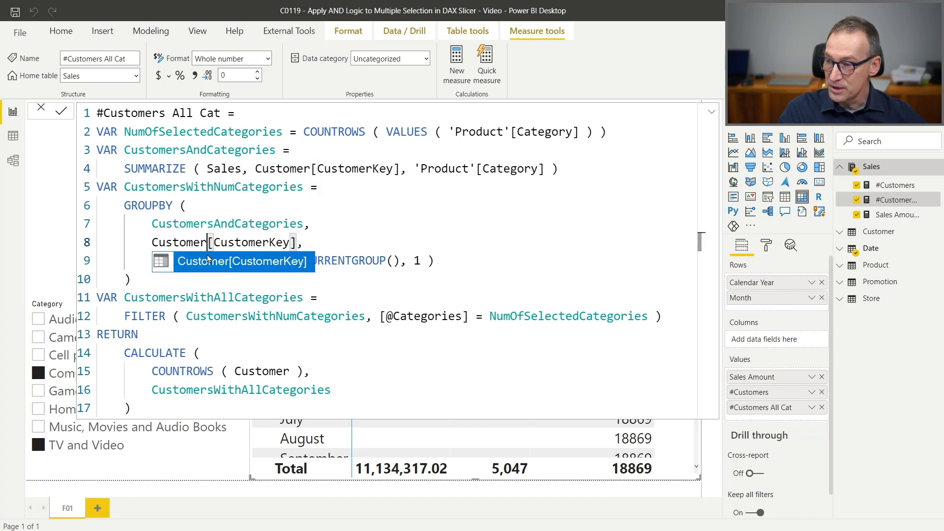
Highlight the CustomersWithAllCategories definition and its use as the CALCULATE filter.
click(124, 297)
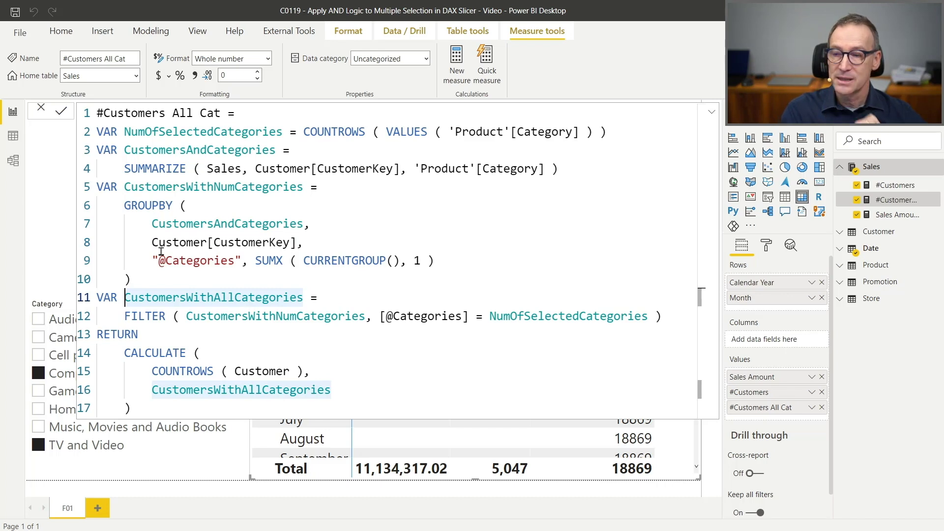
click(191, 390)
drag(151, 390, 333, 394)
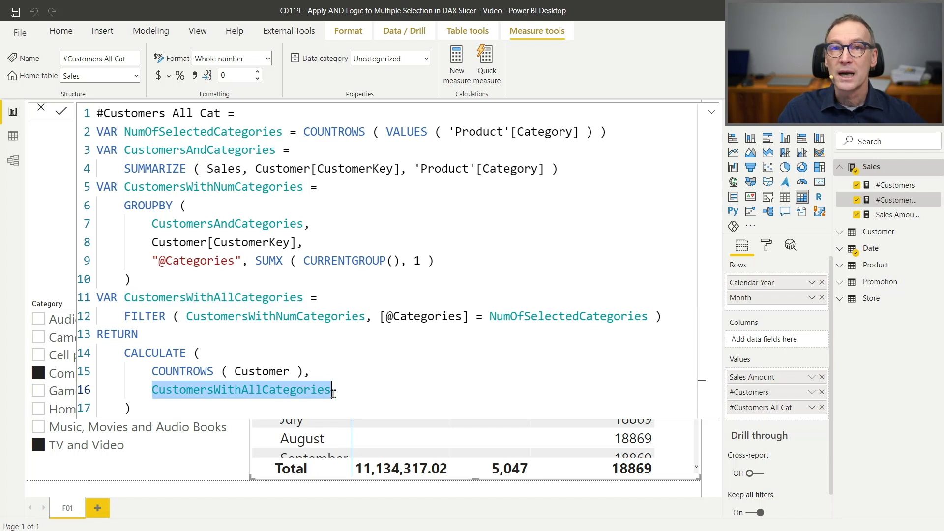
click(310, 347)
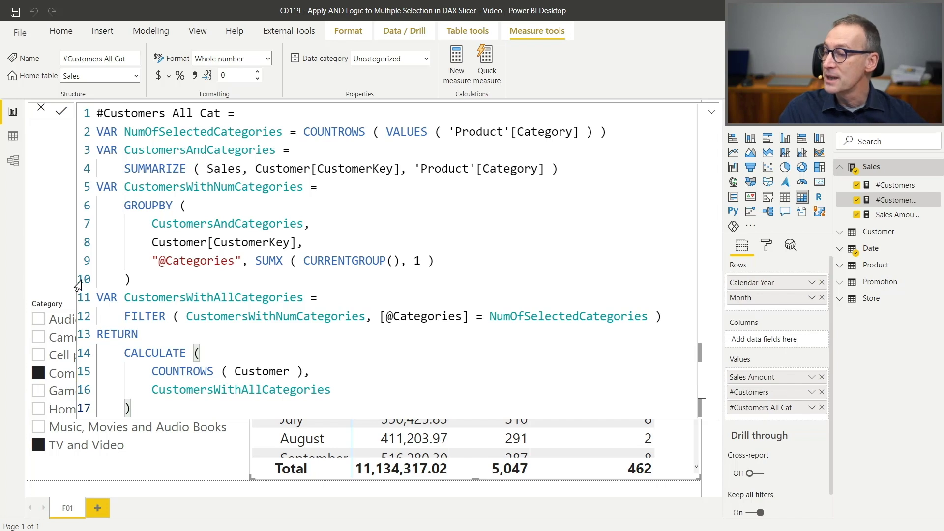
click(509, 373)
key(Return)
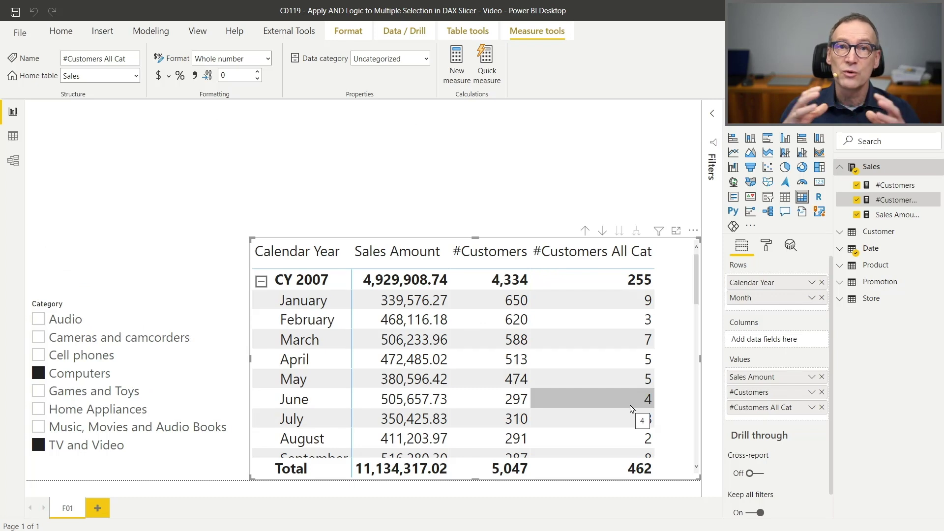
click(875, 216)
click(882, 201)
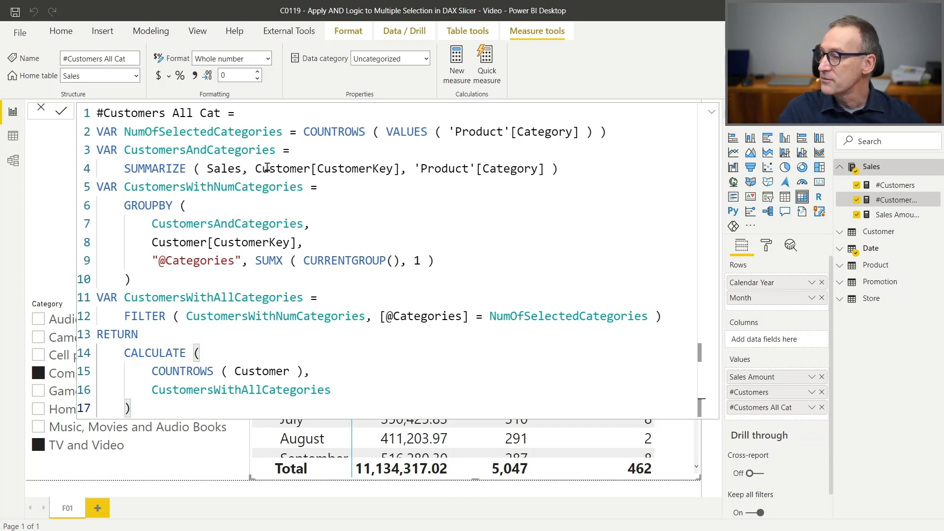
Replace COUNTROWS ( Customer ) inside CALCULATE with the [#Customers] measure.
click(152, 390)
click(111, 397)
drag(111, 398, 76, 354)
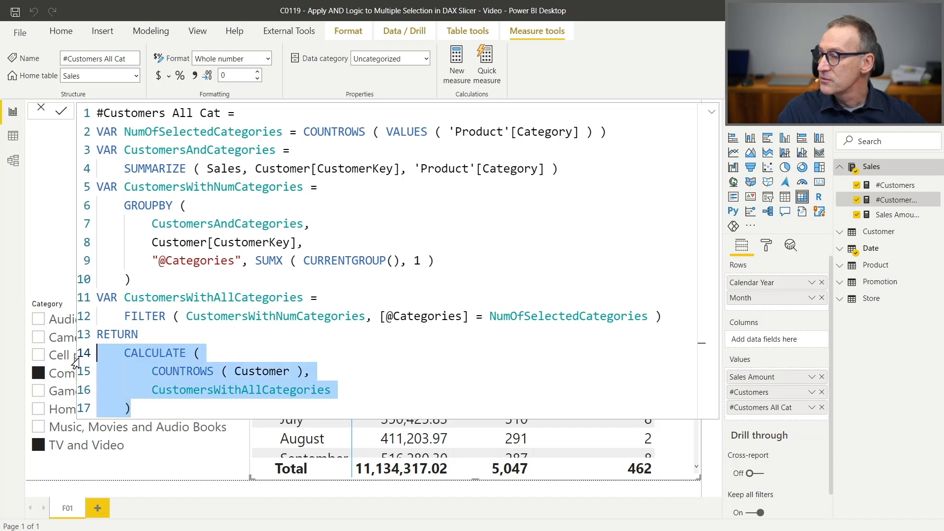
double_click(160, 354)
drag(153, 372, 304, 368)
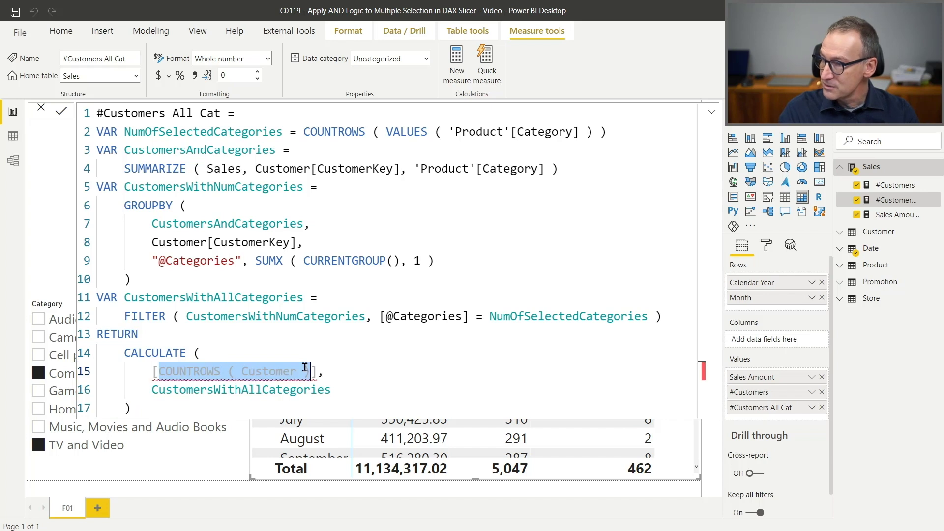
text([)
key(Tab)
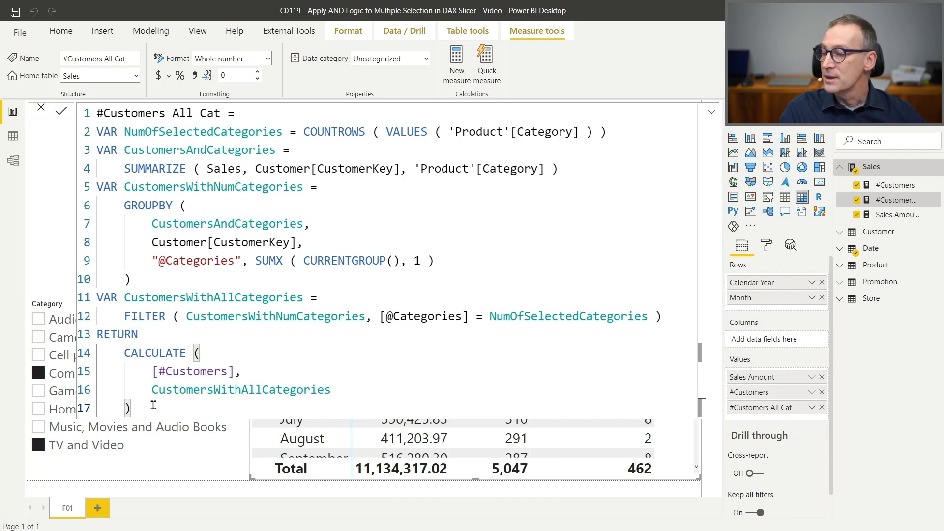
drag(154, 404, 128, 343)
click(180, 333)
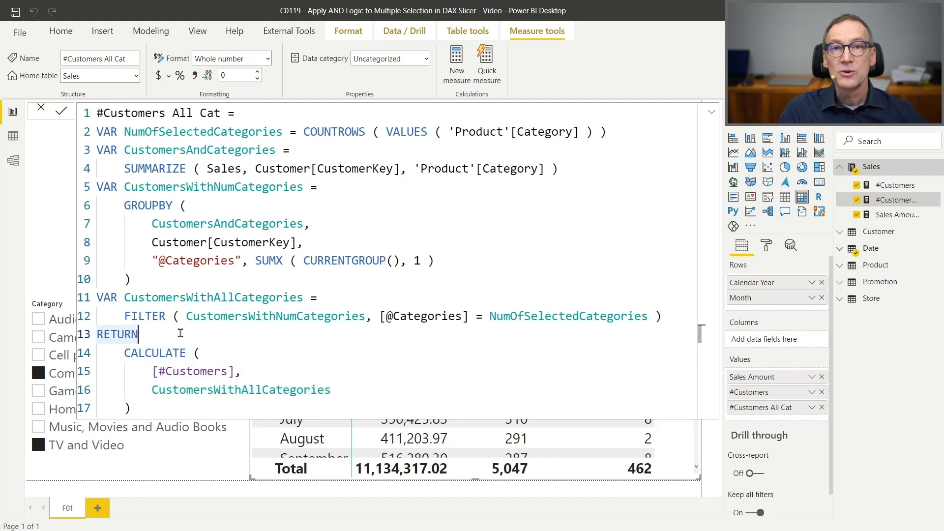